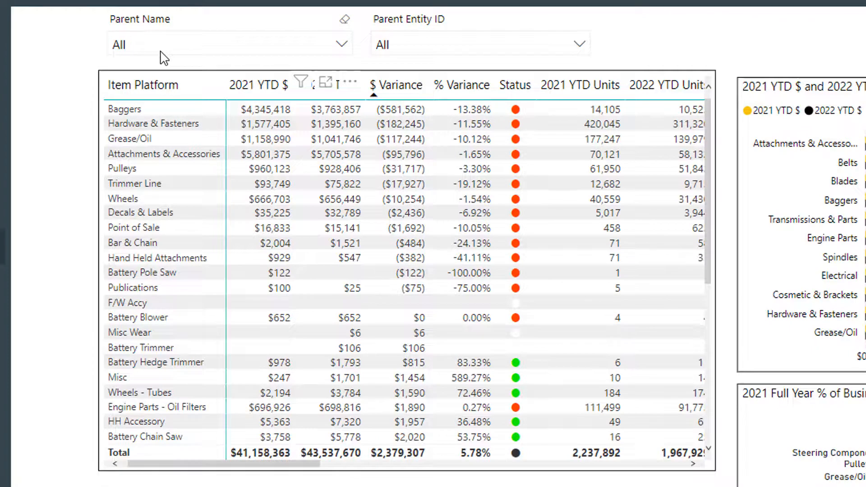
Filter the report by Parent Name to 2M Tractor & Lawn Equipment, Inc.
{"action": "left_click", "coordinate": [161, 51]}
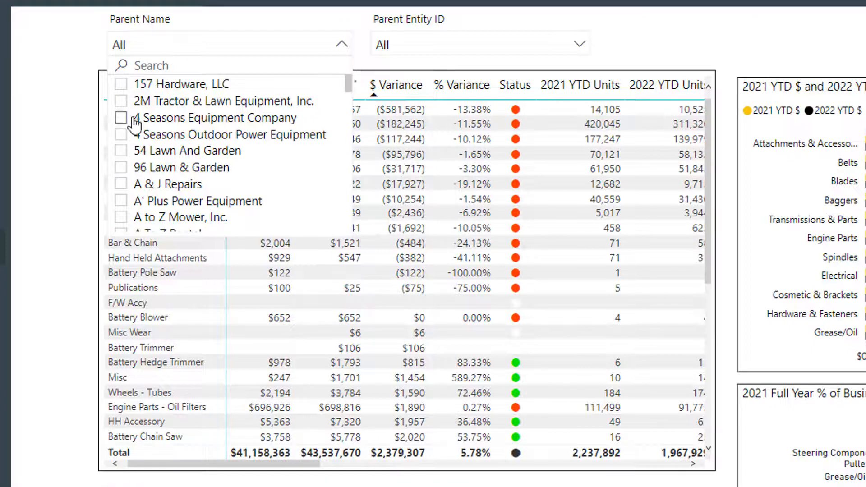
{"action": "left_click", "coordinate": [121, 101]}
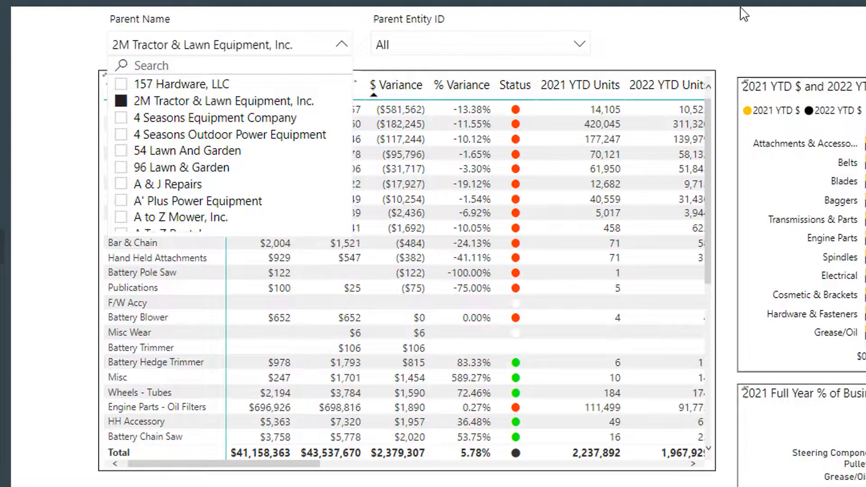
{"action": "left_click", "coordinate": [744, 14]}
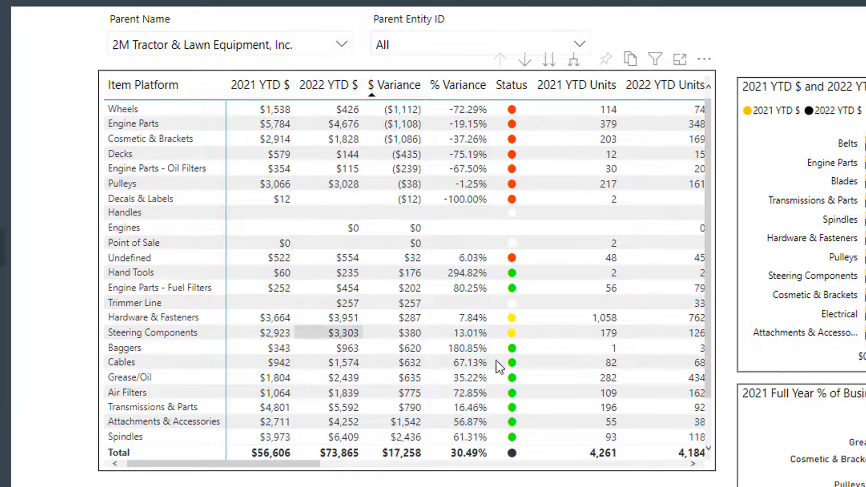
Export the Item Platform table as data with current layout and open the downloaded file data (5).xlsx in Excel.
{"action": "left_click", "coordinate": [705, 60]}
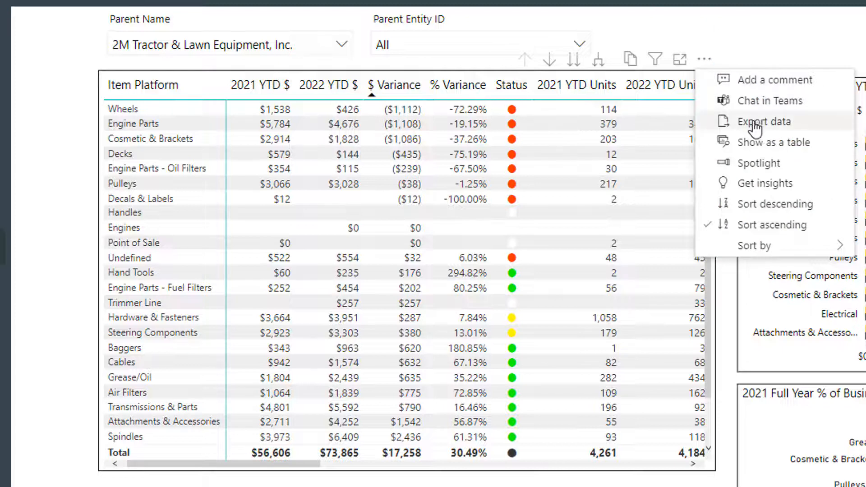
{"action": "left_click", "coordinate": [769, 61]}
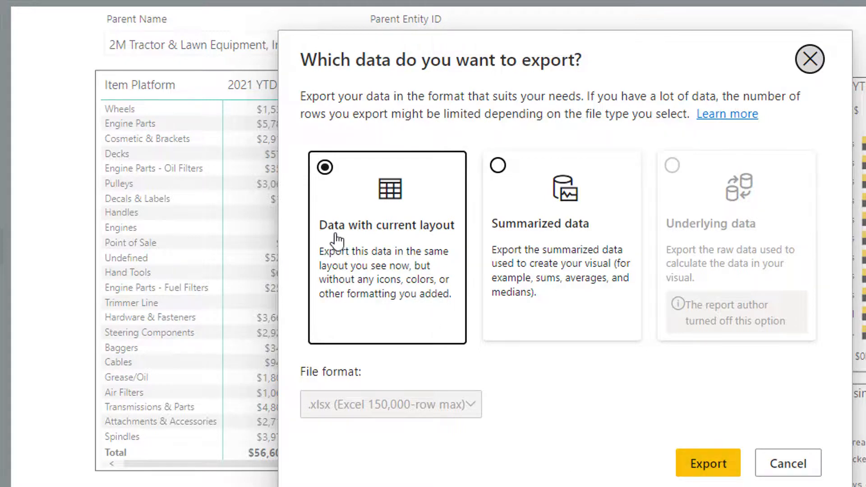
{"action": "left_click", "coordinate": [719, 477]}
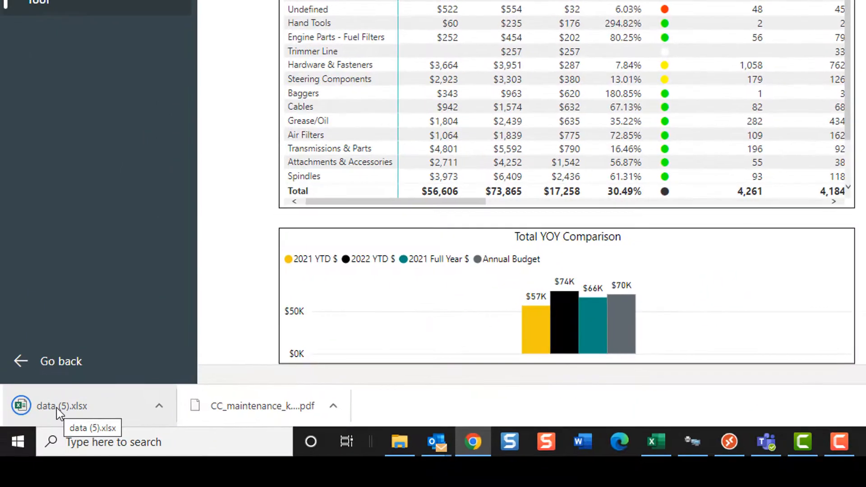
{"action": "left_click", "coordinate": [56, 408]}
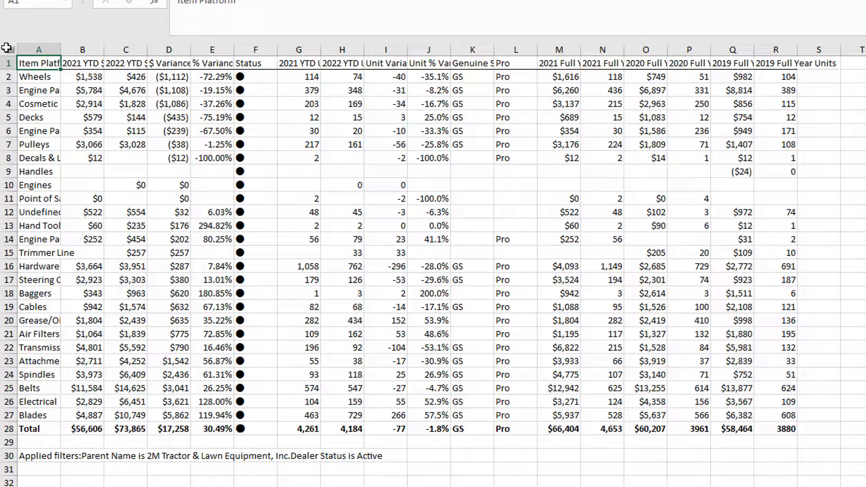
Fit all column widths to their contents in the exported sheet and close the workbook without saving.
{"action": "left_click", "coordinate": [6, 48]}
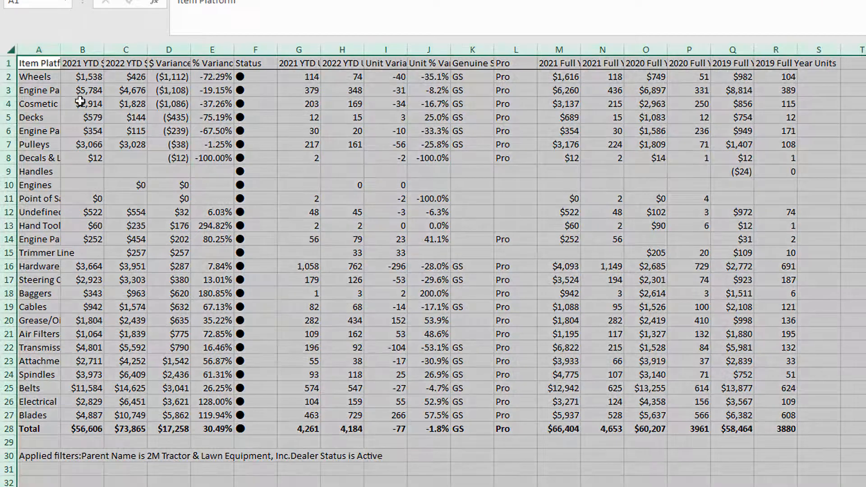
{"action": "left_click", "coordinate": [417, 464]}
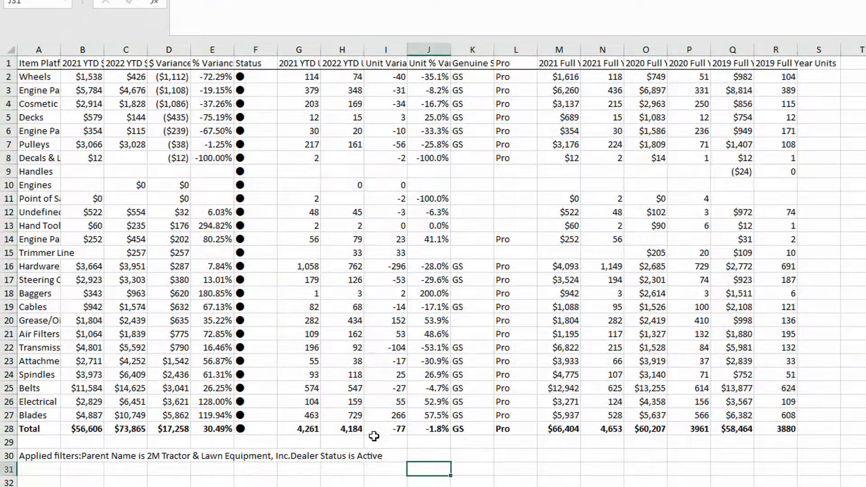
{"action": "left_click", "coordinate": [9, 49]}
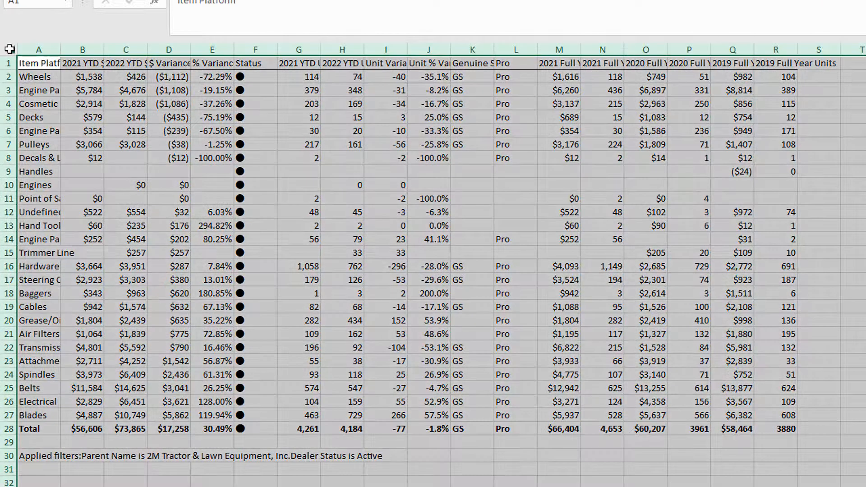
{"action": "double_click", "coordinate": [59, 49]}
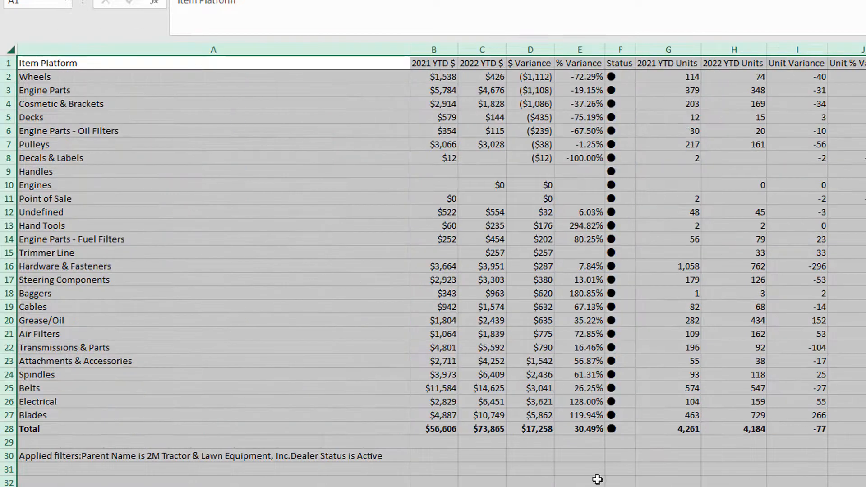
{"action": "left_click", "coordinate": [578, 481]}
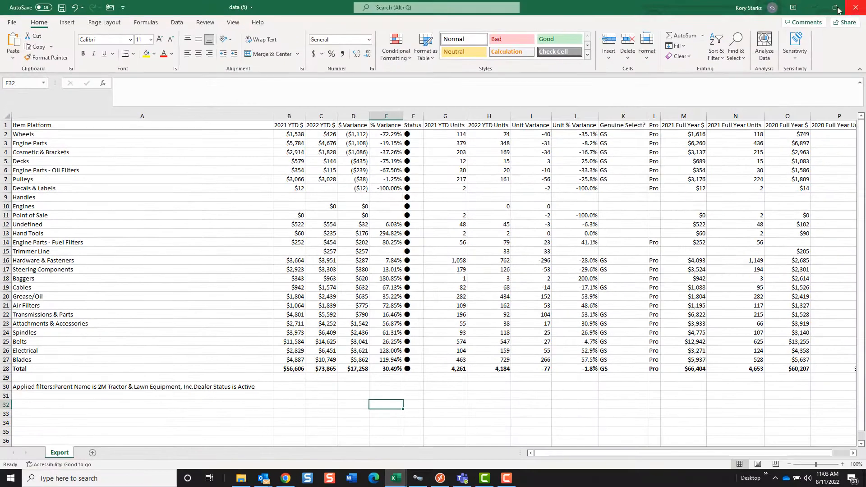
{"action": "left_click", "coordinate": [857, 12]}
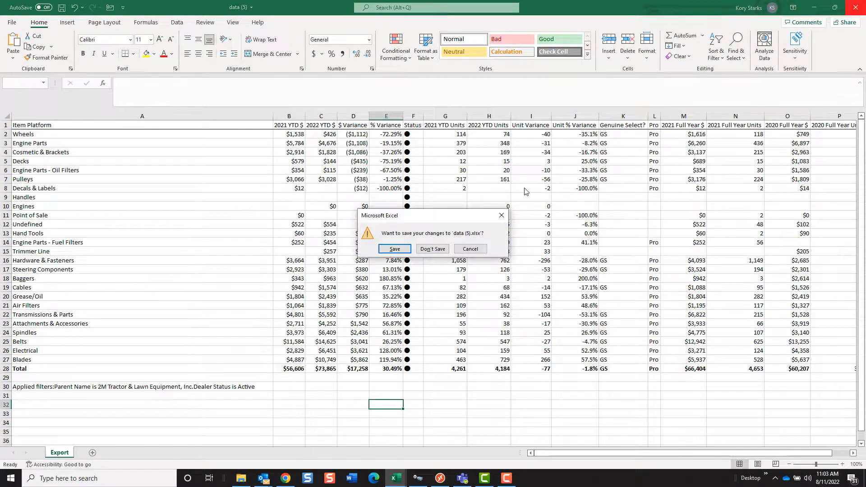
{"action": "left_click", "coordinate": [432, 251]}
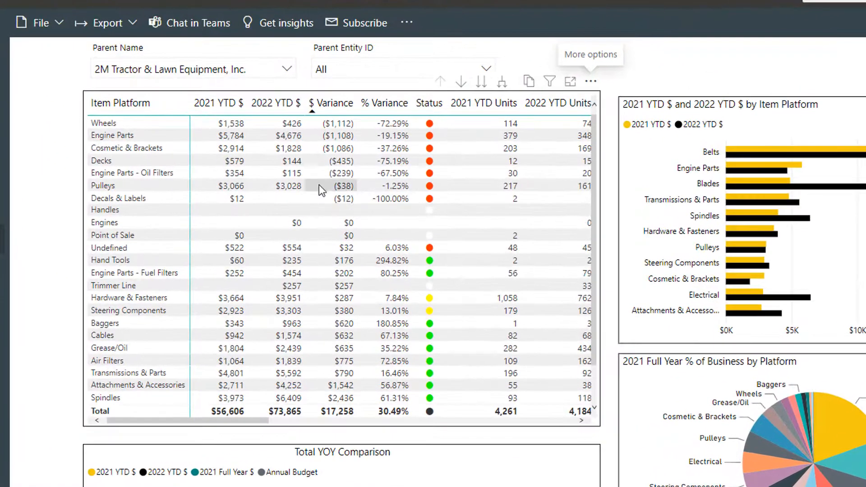
Export the Item Platform table as summarized data in .xlsx format and open the downloaded file data (6).xlsx in Excel.
{"action": "left_click", "coordinate": [591, 81]}
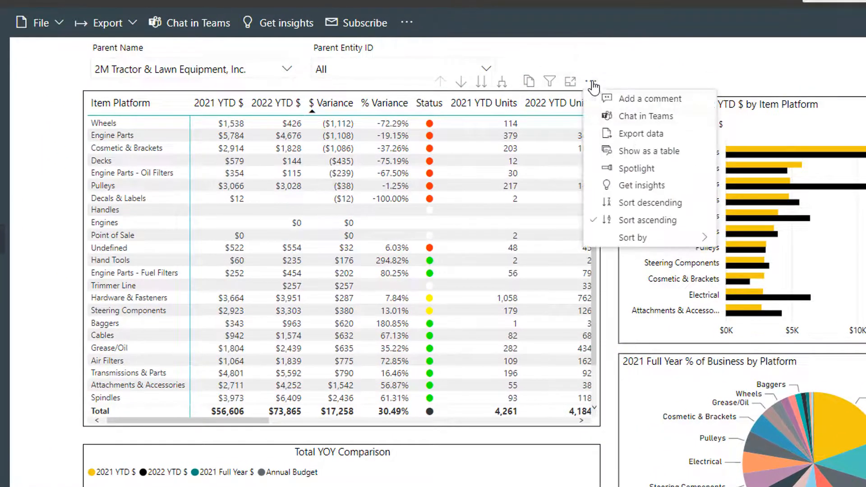
{"action": "left_click", "coordinate": [640, 134]}
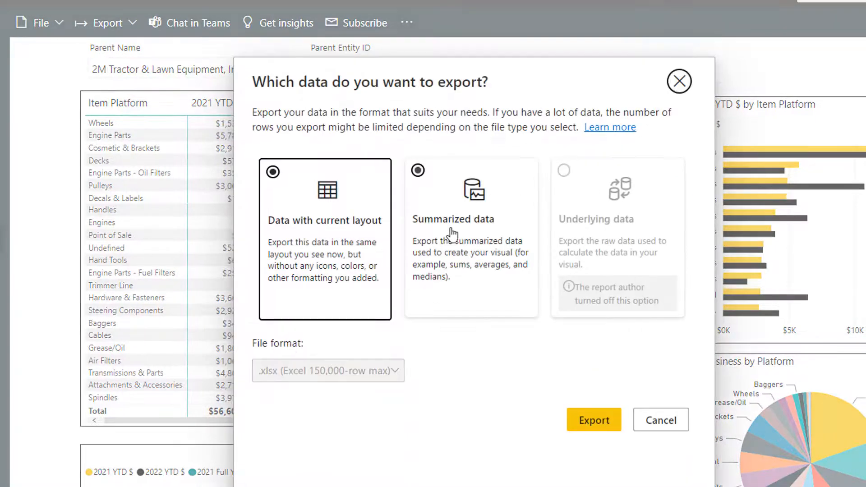
{"action": "left_click", "coordinate": [418, 172]}
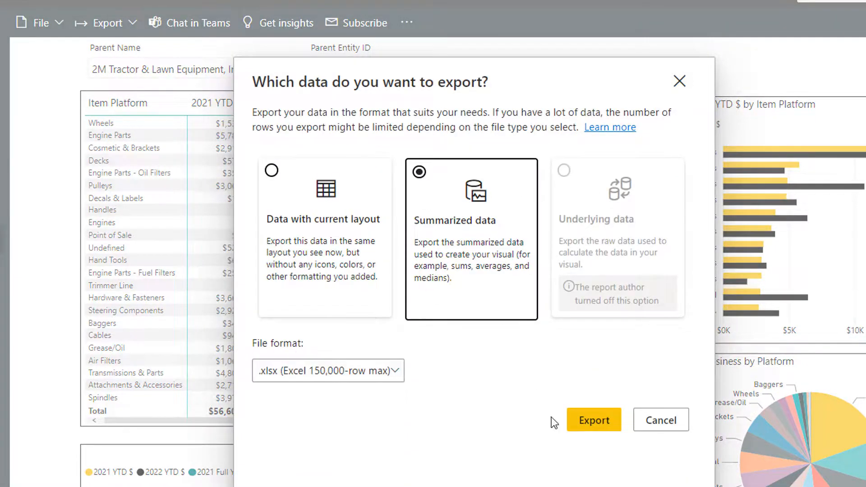
{"action": "left_click", "coordinate": [586, 422]}
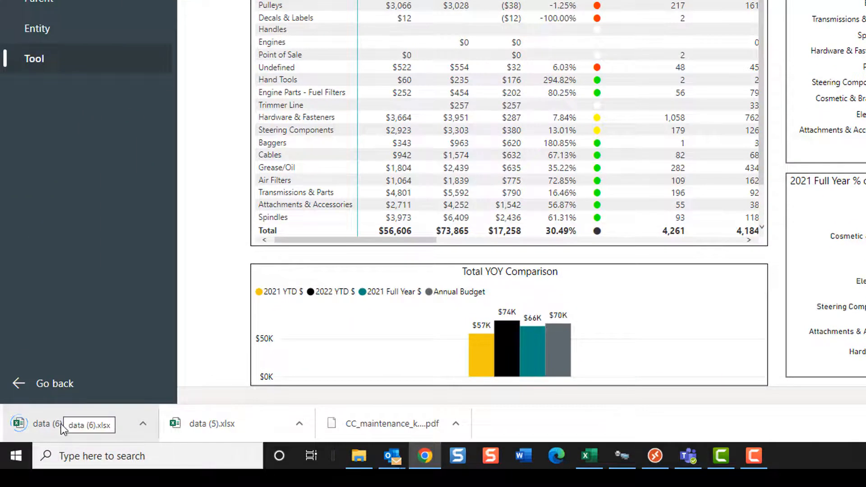
{"action": "left_click", "coordinate": [51, 427]}
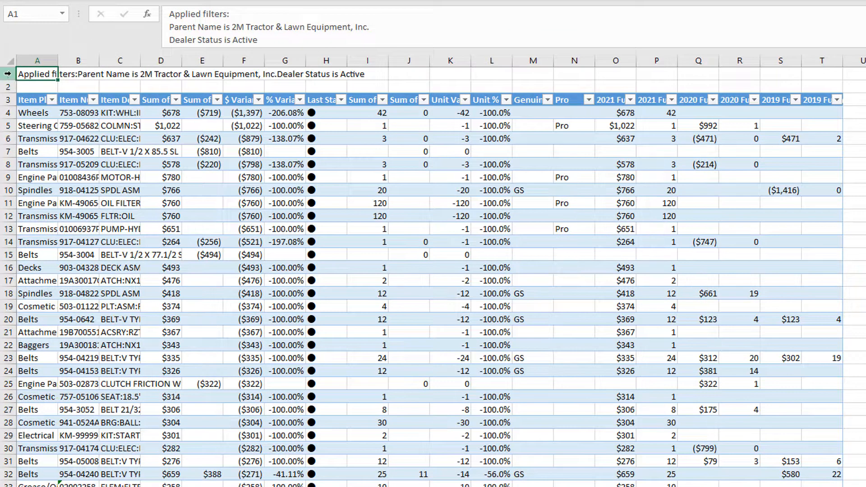
Delete the first two rows, containing the applied-filters note and the blank row above the table headers.
{"action": "left_click_drag", "start_coordinate": [8, 73], "coordinate": [8, 86]}
{"action": "right_click", "coordinate": [9, 87]}
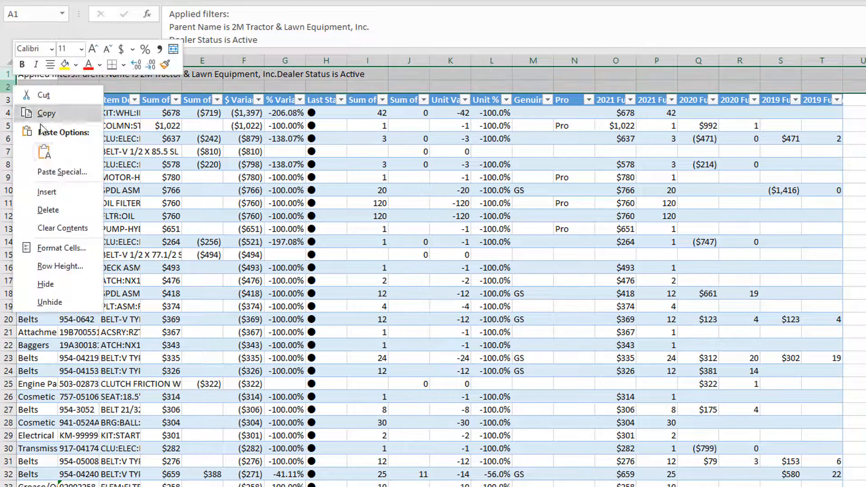
{"action": "left_click", "coordinate": [46, 209]}
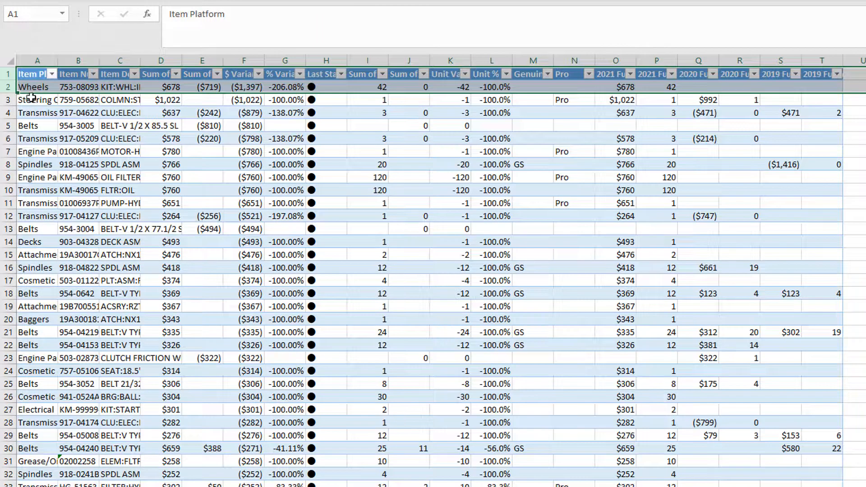
Fit all column widths of the summarized data sheet to their contents.
{"action": "left_click", "coordinate": [10, 63]}
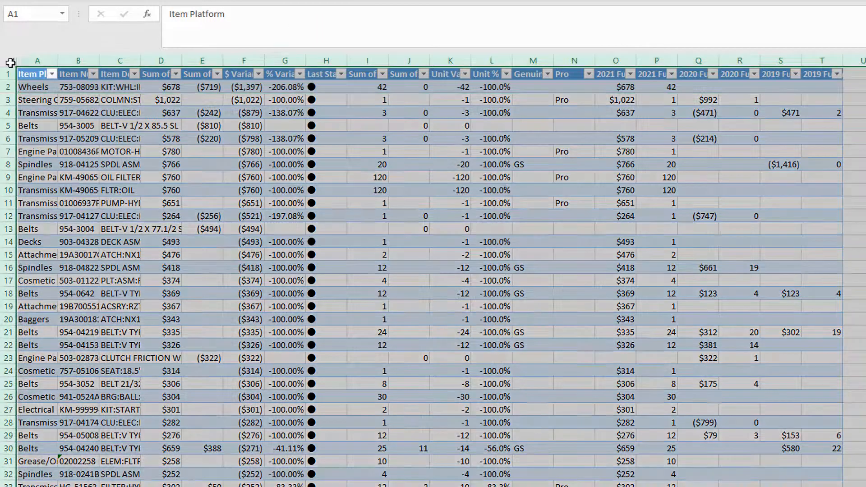
{"action": "double_click", "coordinate": [58, 60]}
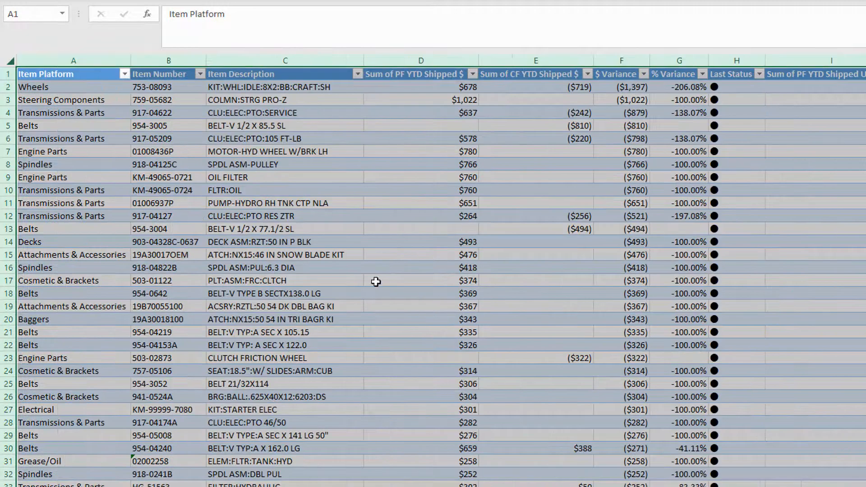
{"action": "left_click", "coordinate": [430, 305]}
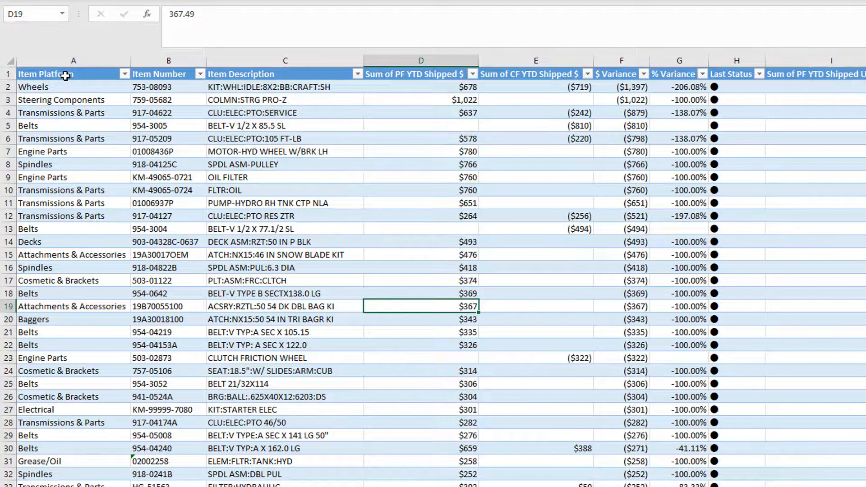
Examine the Item Number column, the 2019 to 2021 full-year columns and the sort and filter options for 2021 Full Year Units.
{"action": "left_click", "coordinate": [181, 61]}
{"action": "left_click_drag", "start_coordinate": [189, 61], "coordinate": [173, 91]}
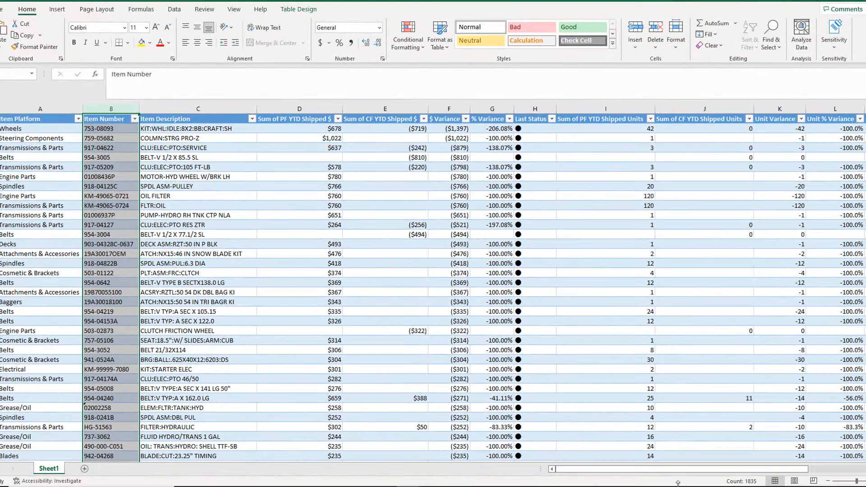
{"action": "left_click_drag", "start_coordinate": [686, 470], "coordinate": [780, 470]}
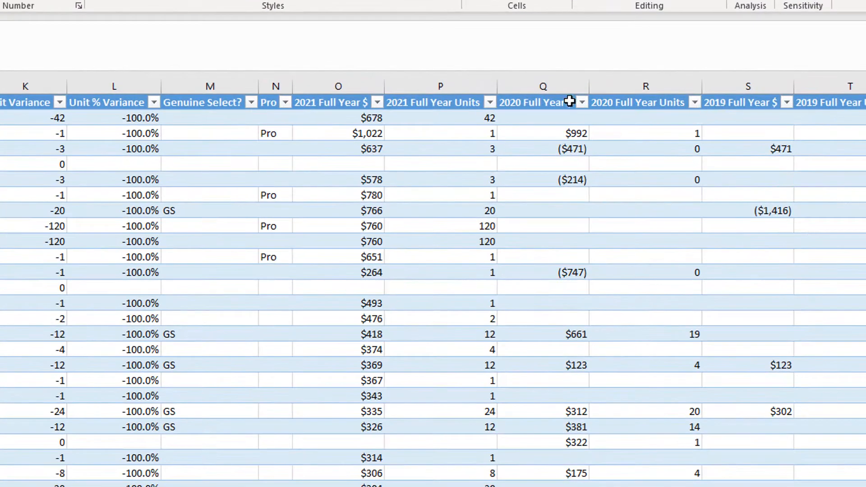
{"action": "left_click", "coordinate": [490, 102]}
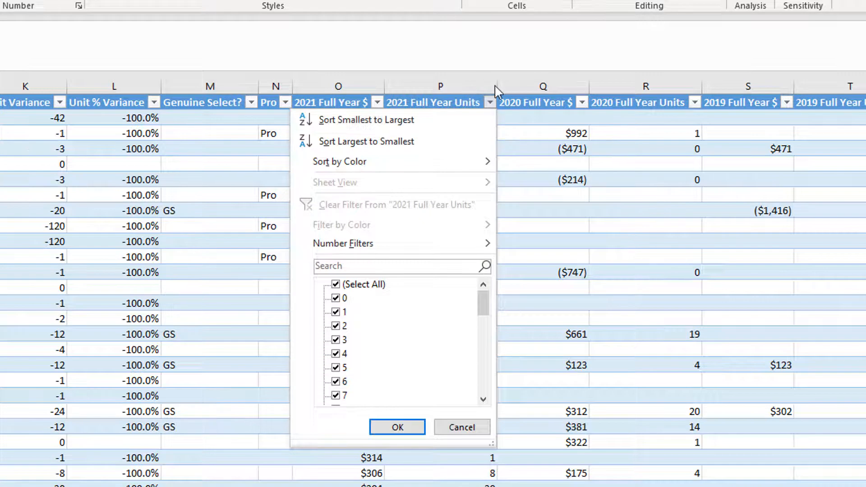
{"action": "left_click", "coordinate": [491, 104]}
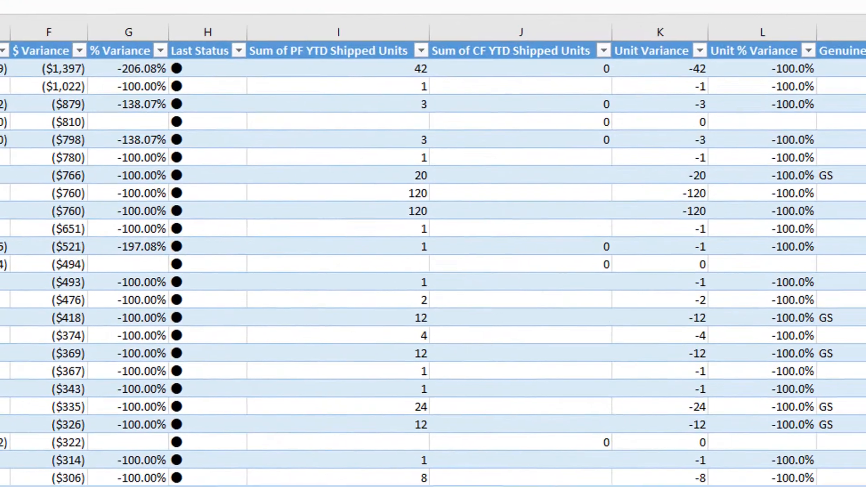
Sort the table by Sum of CF YTD Shipped Units from largest to smallest.
{"action": "left_click", "coordinate": [475, 32]}
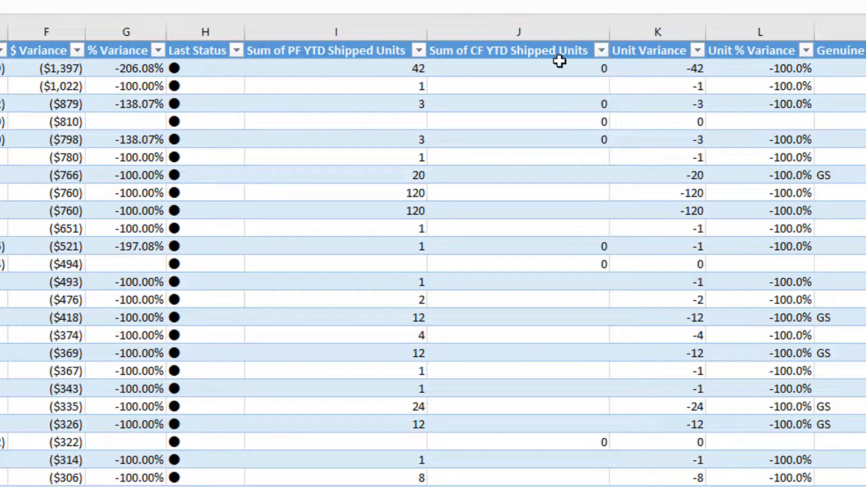
{"action": "left_click", "coordinate": [601, 51]}
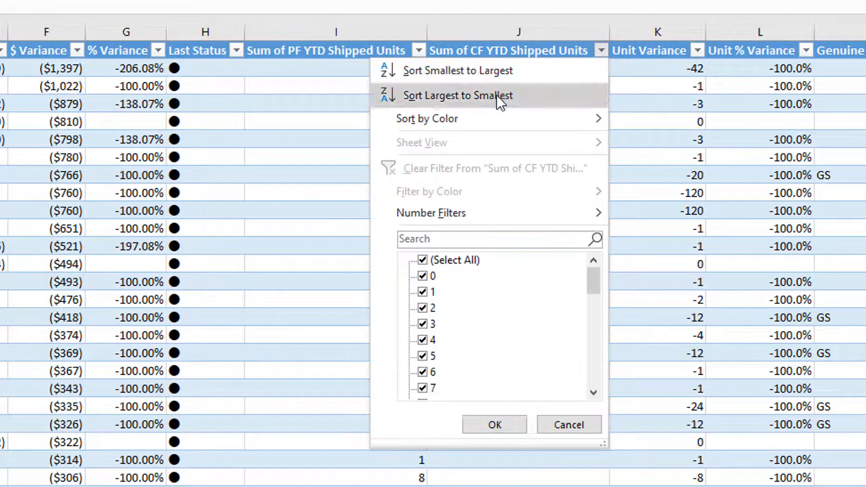
{"action": "key", "text": "Escape"}
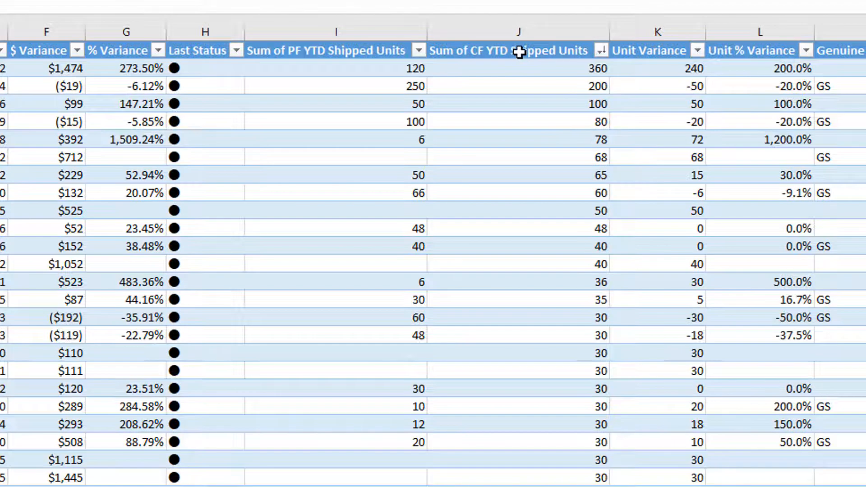
{"action": "left_click", "coordinate": [553, 68]}
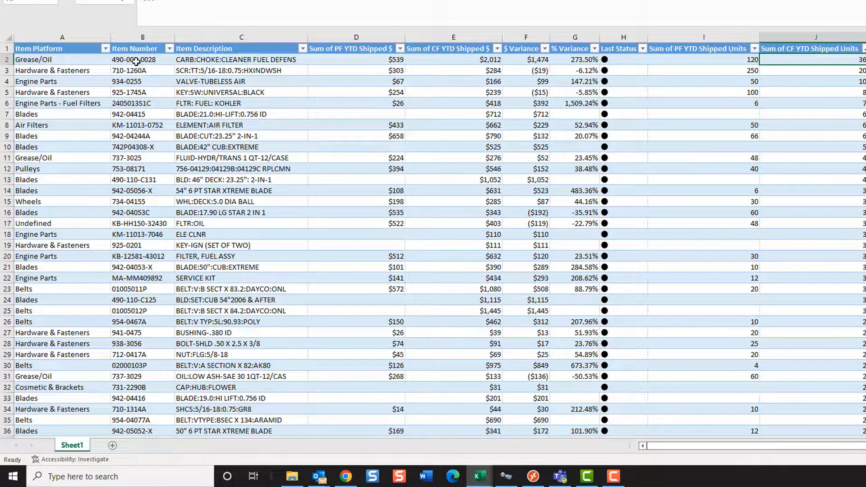
Select the item number in the first data row, and close the workbook to return to the Power BI report.
{"action": "left_click", "coordinate": [136, 62]}
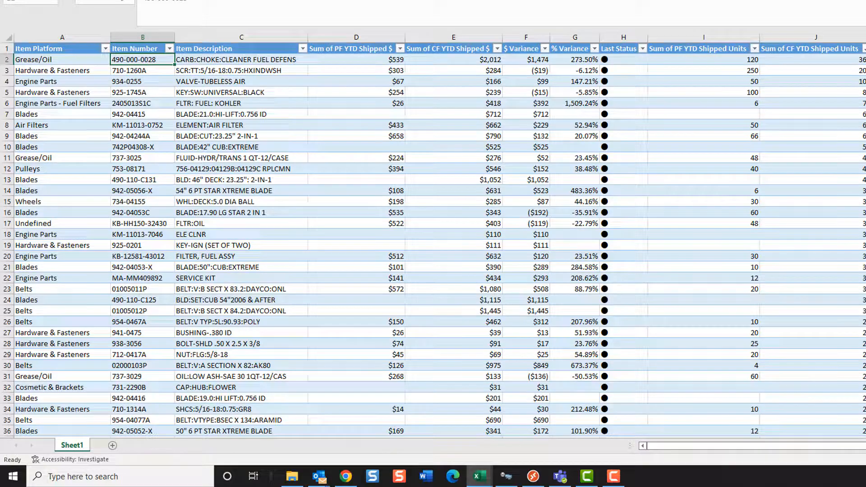
{"action": "key", "text": "alt+F4"}
{"action": "left_click", "coordinate": [524, 198]}
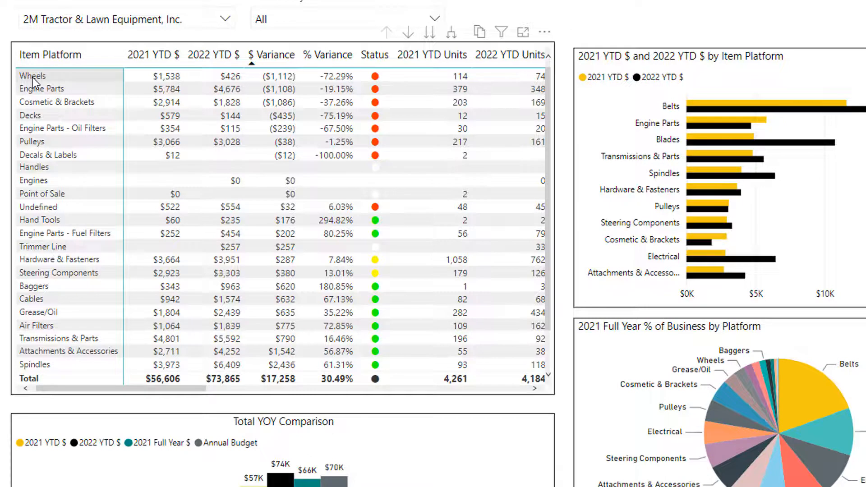
Drill down into the Wheels platform to view its item numbers, and drill back up to all item platforms.
{"action": "right_click", "coordinate": [32, 77]}
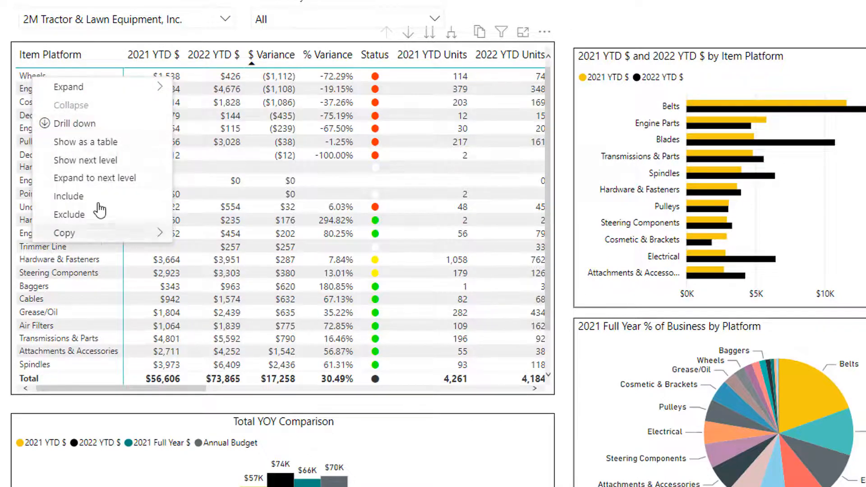
{"action": "left_click", "coordinate": [86, 128]}
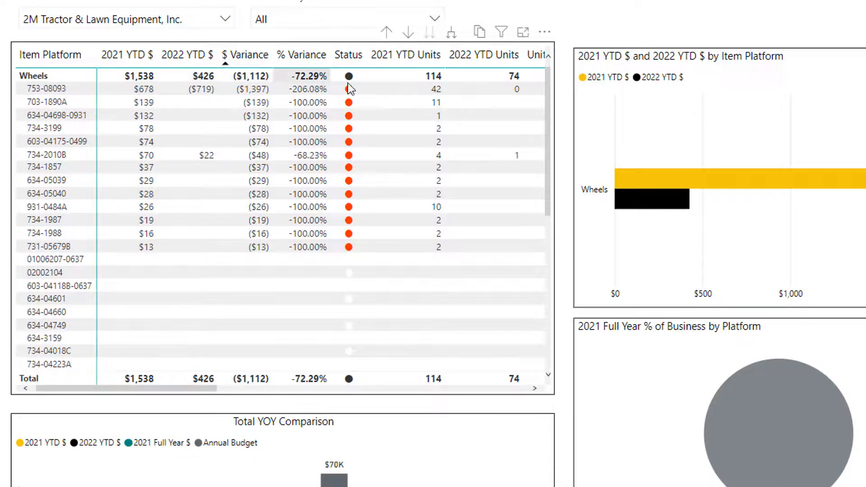
{"action": "right_click", "coordinate": [35, 75]}
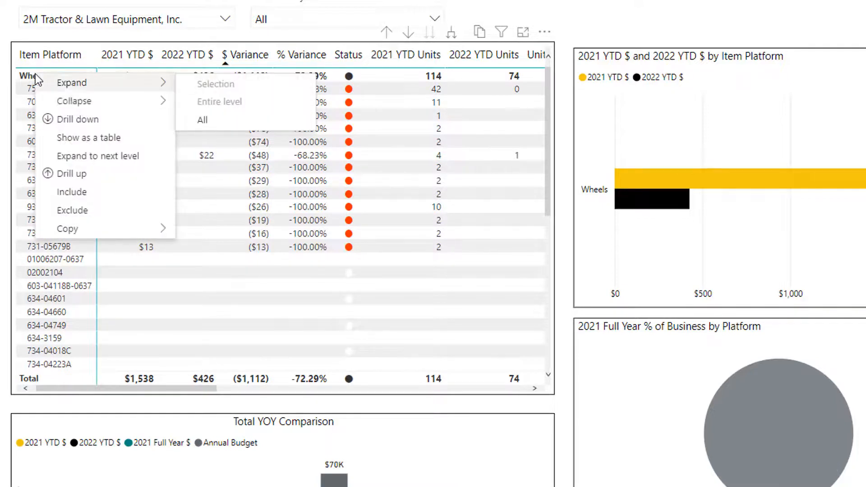
{"action": "left_click", "coordinate": [72, 176]}
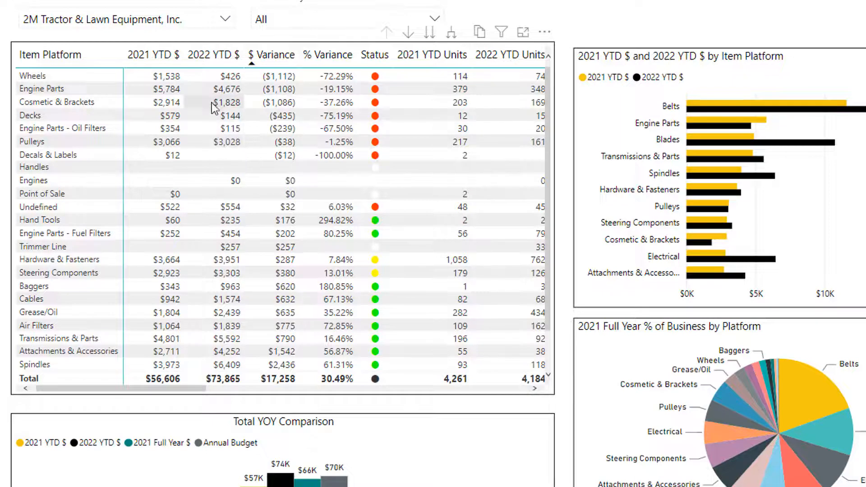
Filter the report to three dealers: 2M Tractor & Lawn Equipment, Inc., 4 Seasons Equipment Company and 4 Seasons Outdoor Power Equipment.
{"action": "left_click", "coordinate": [225, 21]}
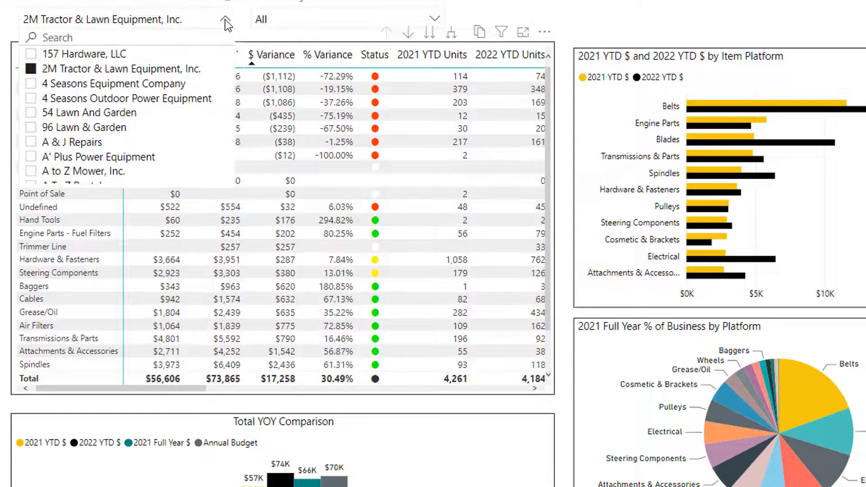
{"action": "left_click", "coordinate": [70, 86]}
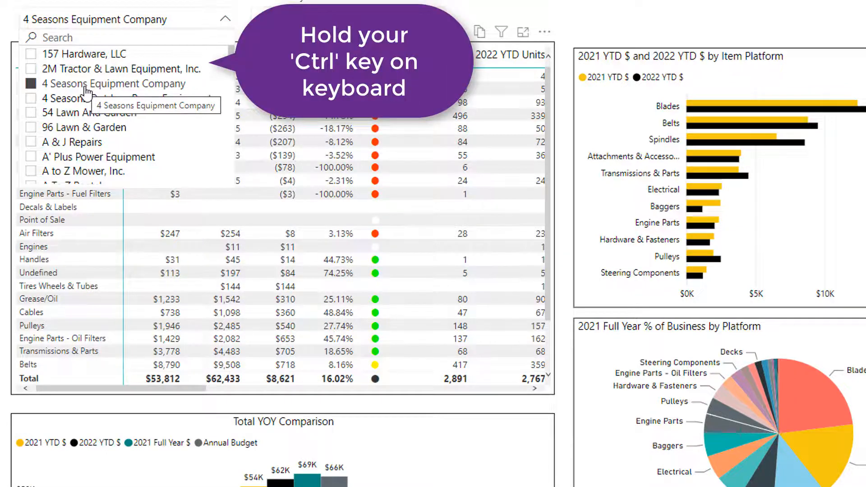
{"action": "left_click", "coordinate": [31, 69], "text": "ctrl"}
{"action": "left_click", "coordinate": [30, 98], "text": "ctrl"}
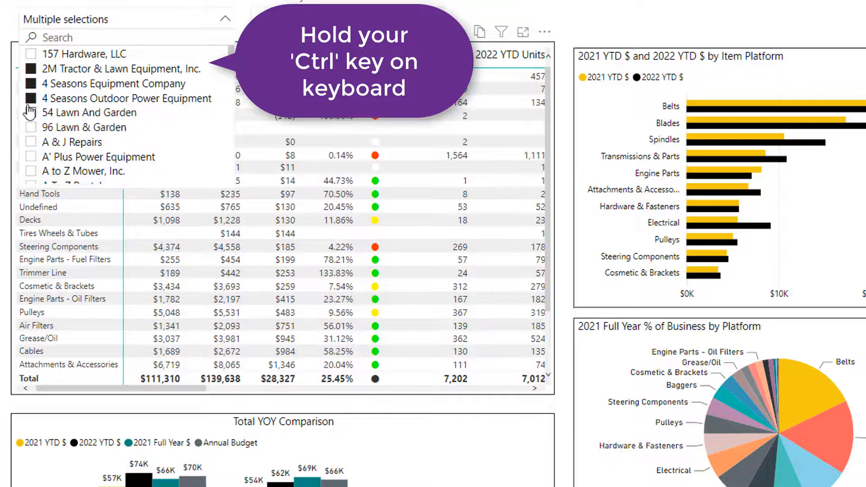
{"action": "left_click", "coordinate": [603, 3]}
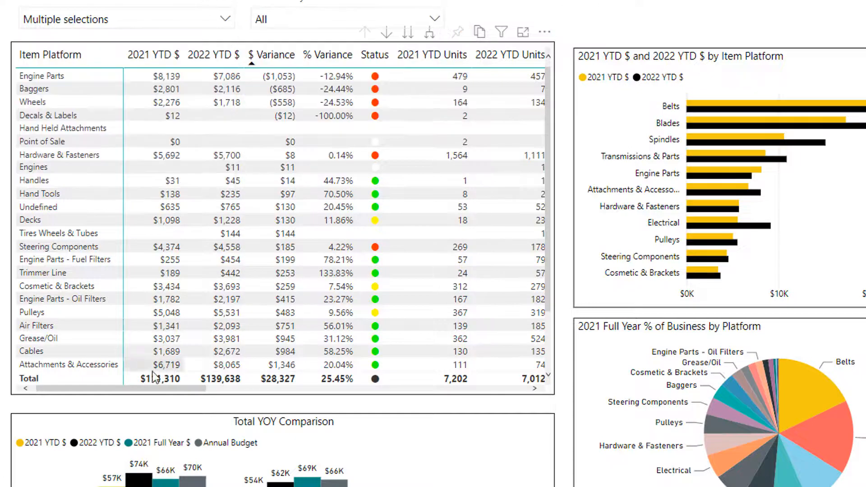
{"action": "left_click", "coordinate": [113, 26]}
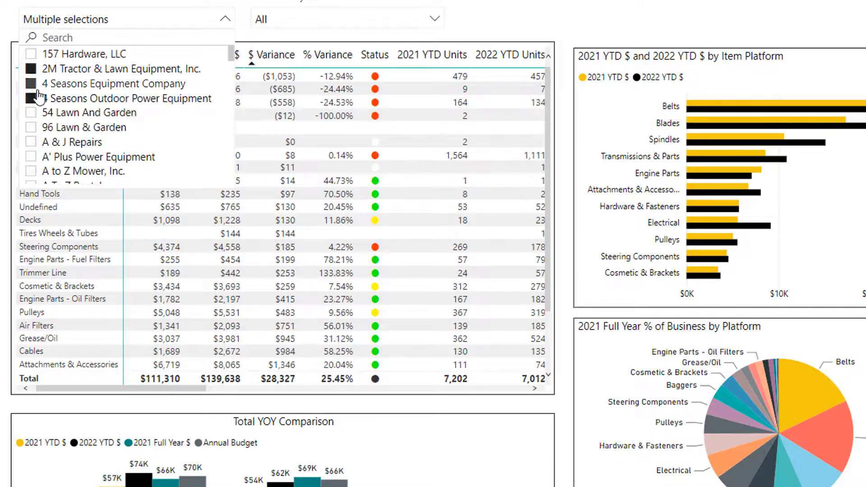
{"action": "left_click", "coordinate": [72, 18]}
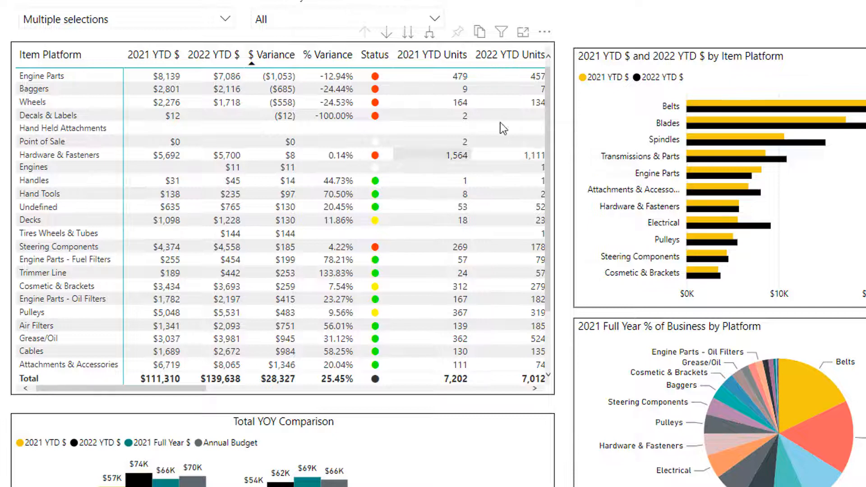
Export the Item Platform table as summarized data to an Excel file.
{"action": "left_click", "coordinate": [547, 35]}
{"action": "left_click", "coordinate": [582, 90]}
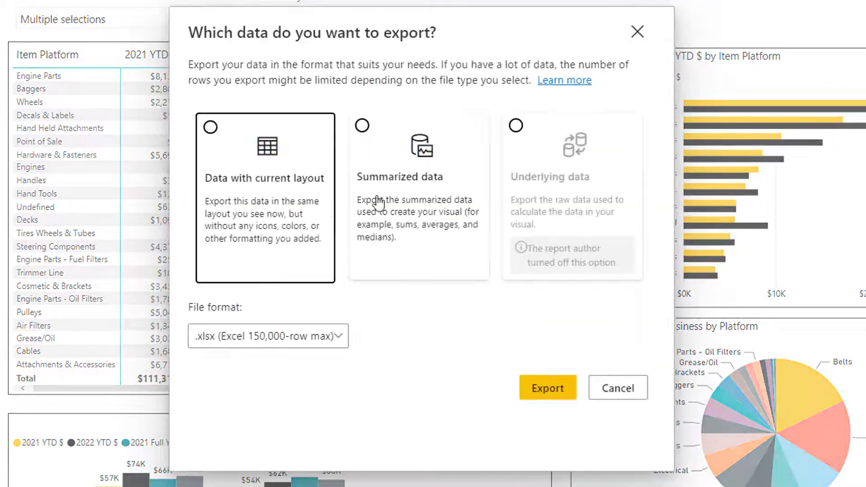
{"action": "left_click", "coordinate": [280, 187]}
{"action": "left_click", "coordinate": [363, 128]}
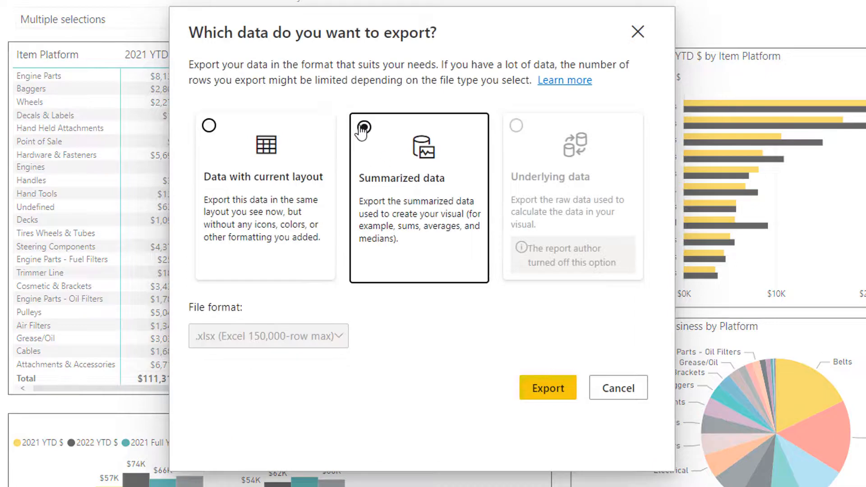
{"action": "left_click", "coordinate": [548, 388]}
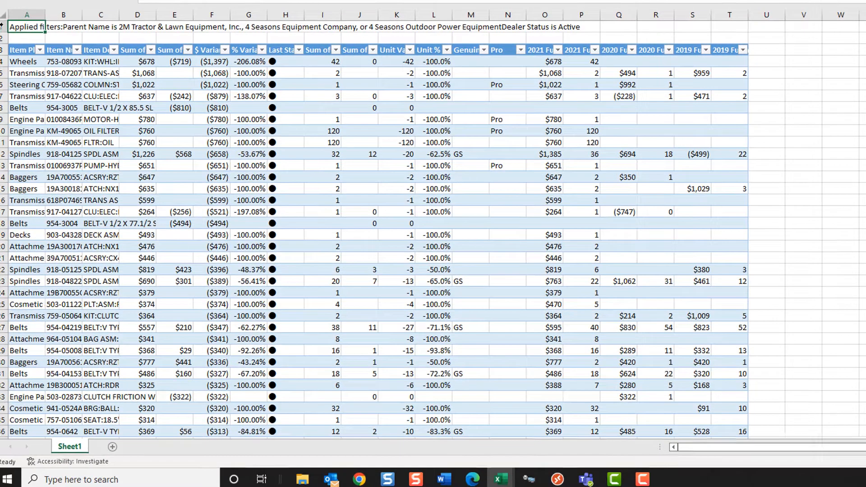
Delete the two rows above the table headers, including the applied filters note.
{"action": "left_click_drag", "start_coordinate": [2, 27], "coordinate": [2, 39]}
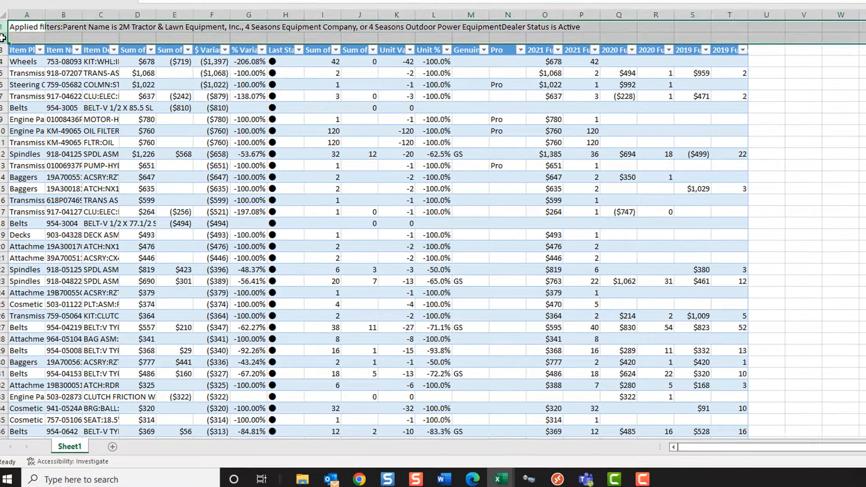
{"action": "right_click", "coordinate": [3, 39]}
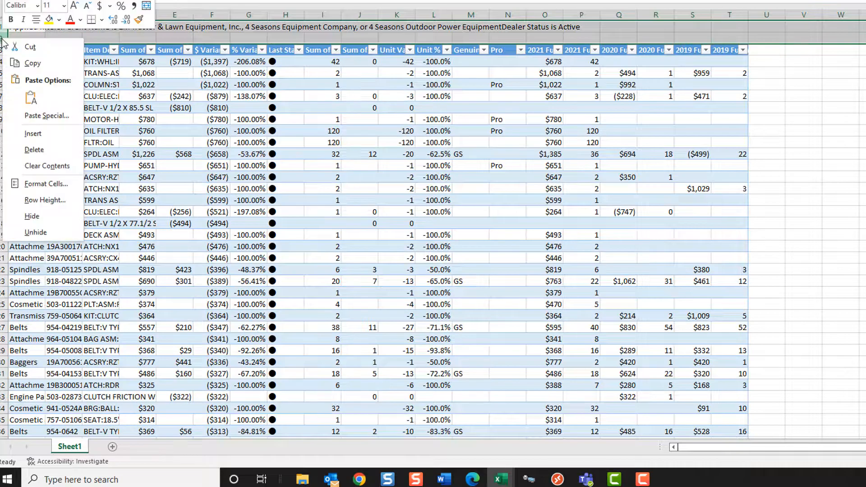
{"action": "left_click", "coordinate": [40, 152]}
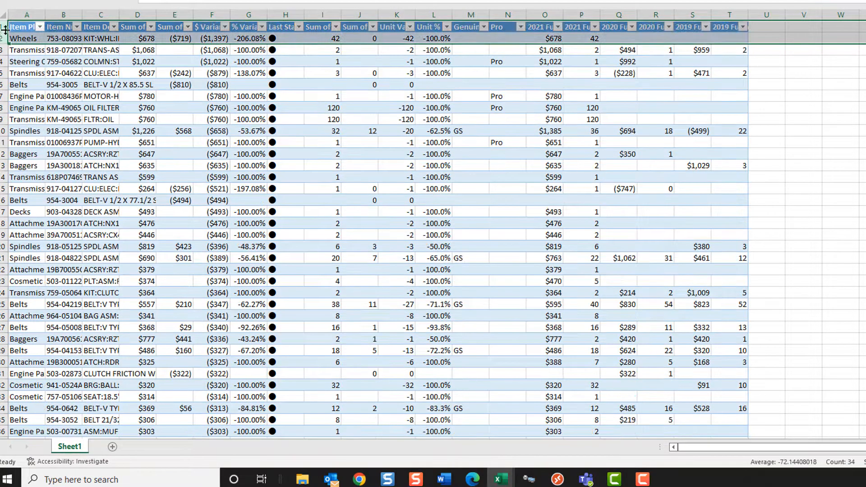
Fit the widths of all columns in the exported sheet to their contents.
{"action": "left_click", "coordinate": [3, 15]}
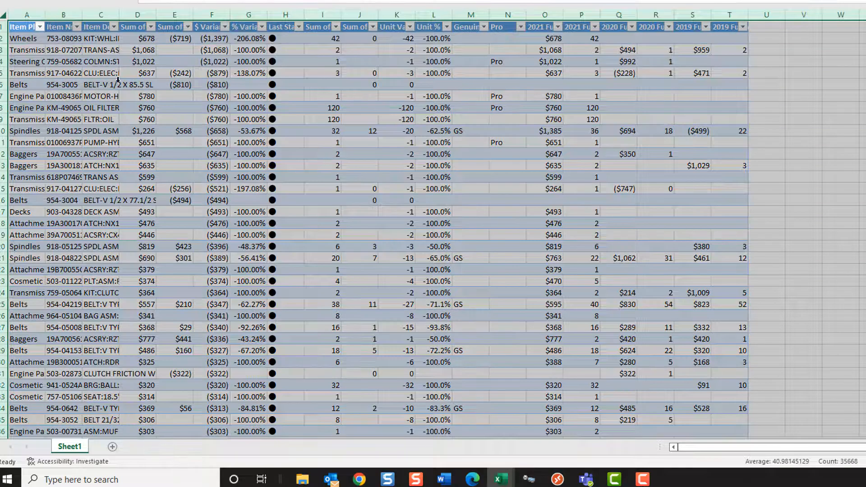
{"action": "double_click", "coordinate": [44, 15]}
{"action": "left_click", "coordinate": [351, 267]}
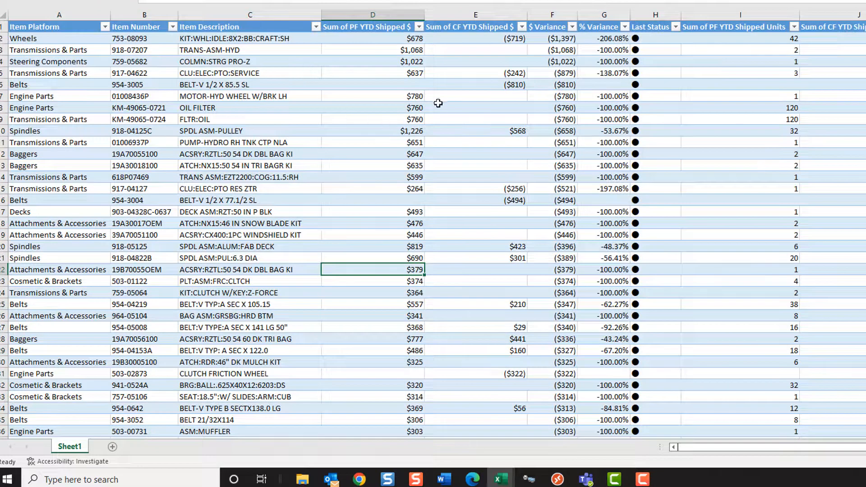
Rename the Sum of CF YTD Shipped $ header to 2022 YTD and the Sum of PF YTD Shipped $ header to 2021 YTD.
{"action": "left_click", "coordinate": [462, 26]}
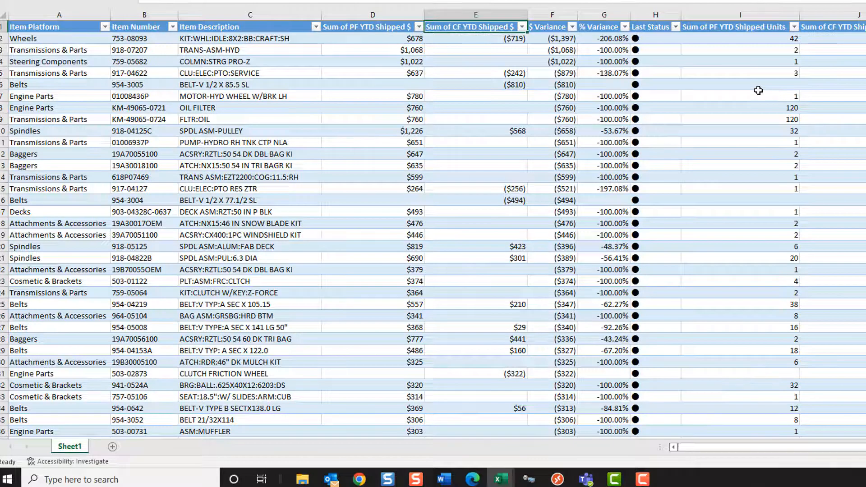
{"action": "type", "text": "2022 YTD"}
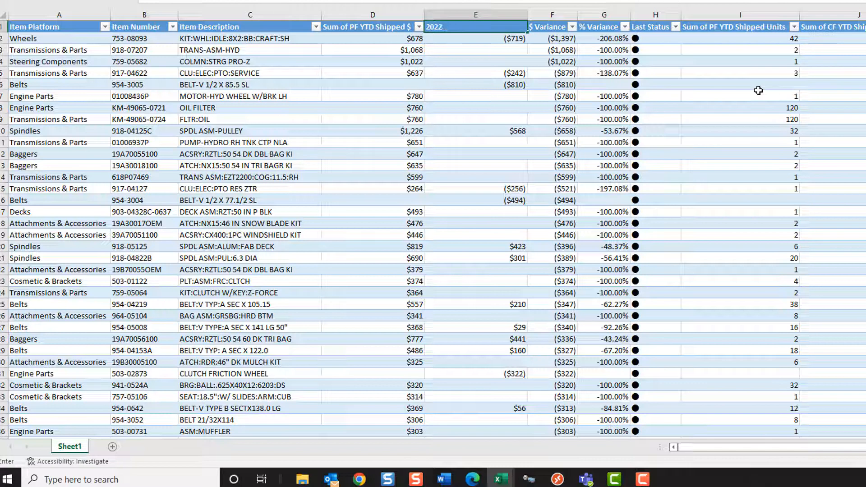
{"action": "left_click", "coordinate": [353, 26]}
{"action": "type", "text": "2"}
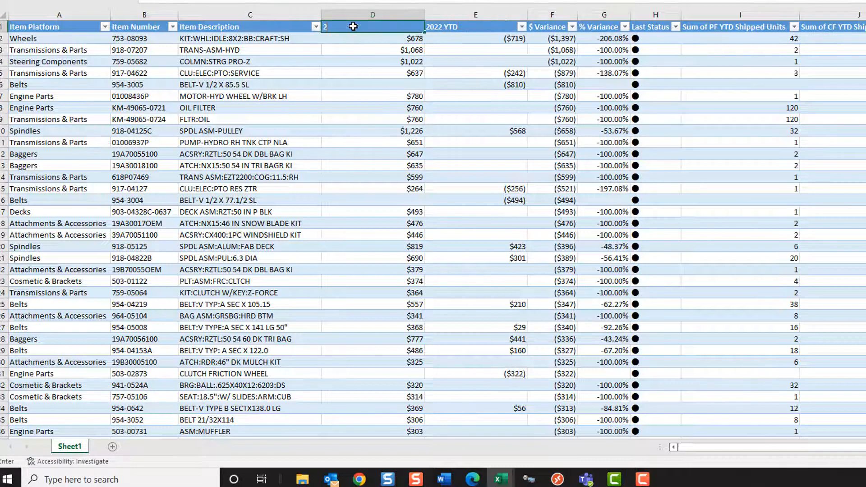
{"action": "type", "text": "021 YTD"}
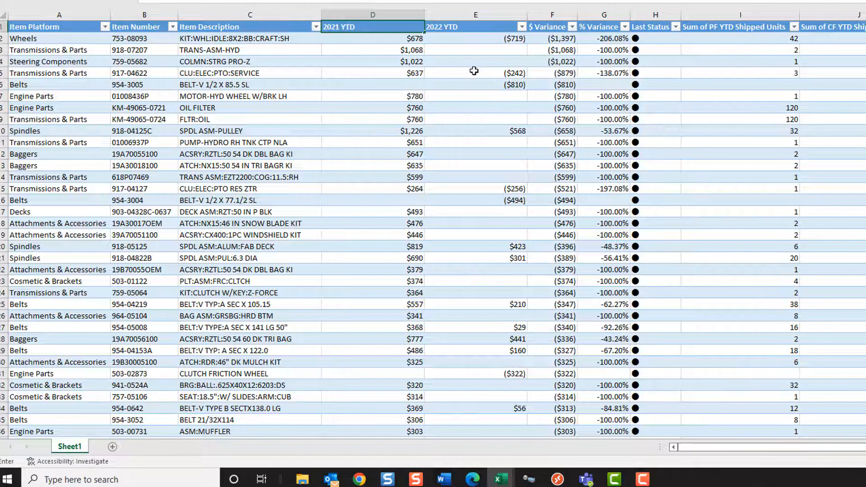
{"action": "left_click", "coordinate": [716, 87]}
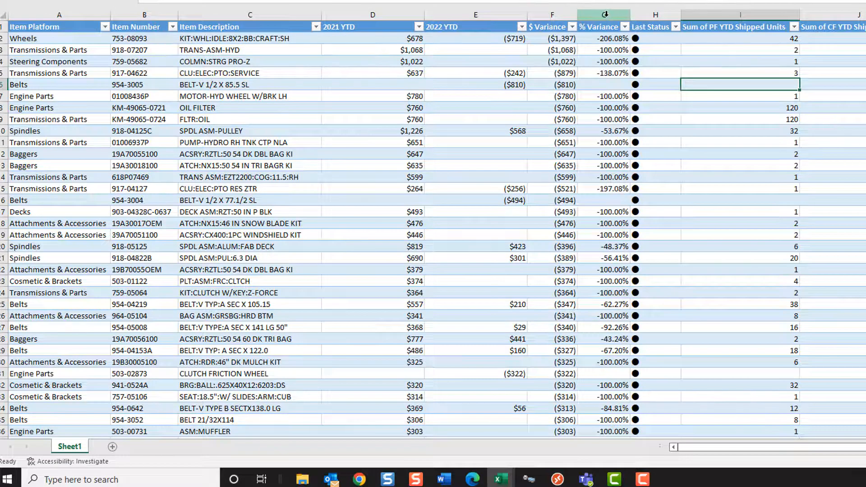
Delete the % Variance and Last Status columns from the table.
{"action": "key", "text": "Down"}
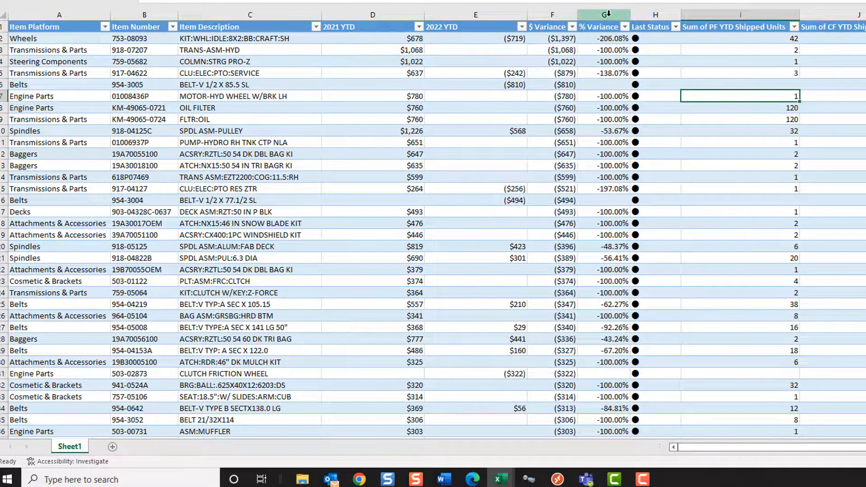
{"action": "left_click", "coordinate": [608, 14]}
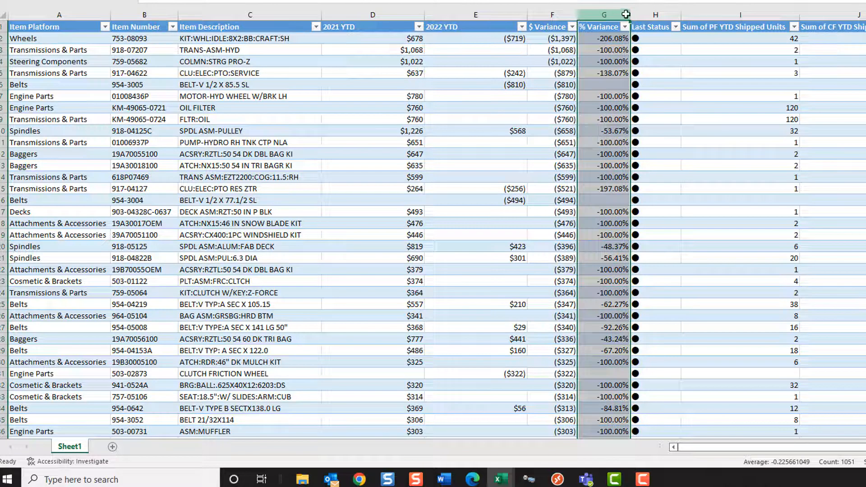
{"action": "left_click", "coordinate": [658, 14], "text": "shift"}
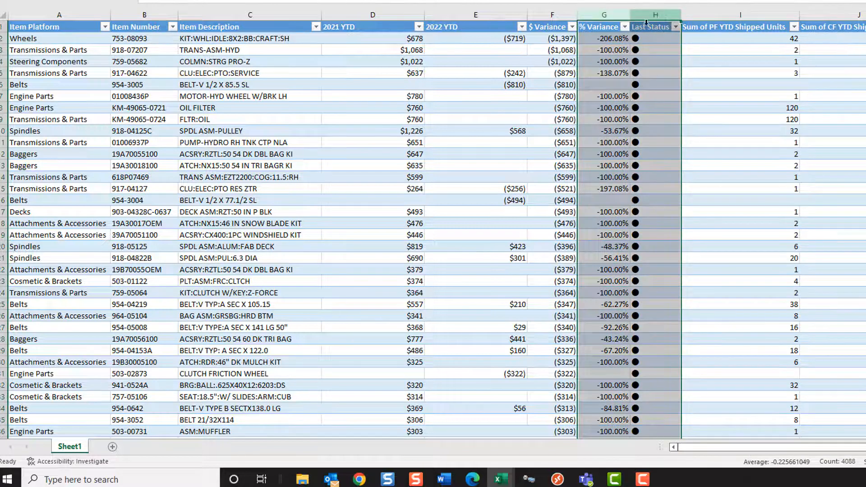
{"action": "right_click", "coordinate": [655, 15]}
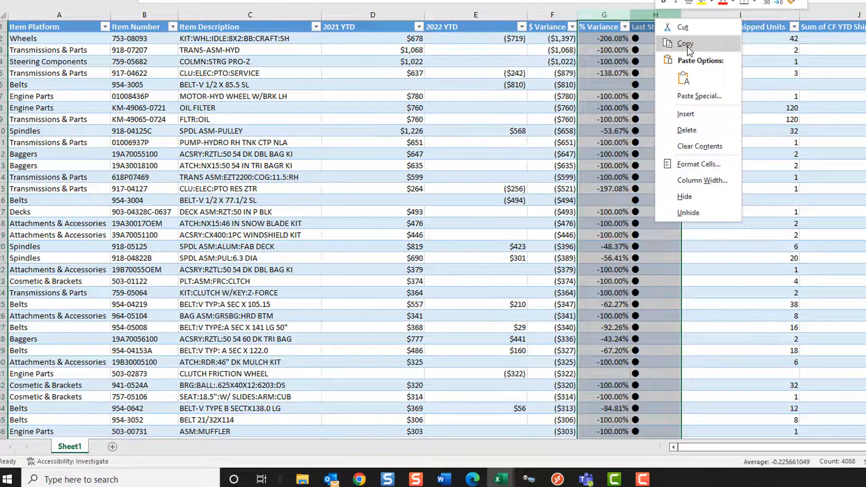
{"action": "left_click", "coordinate": [686, 130]}
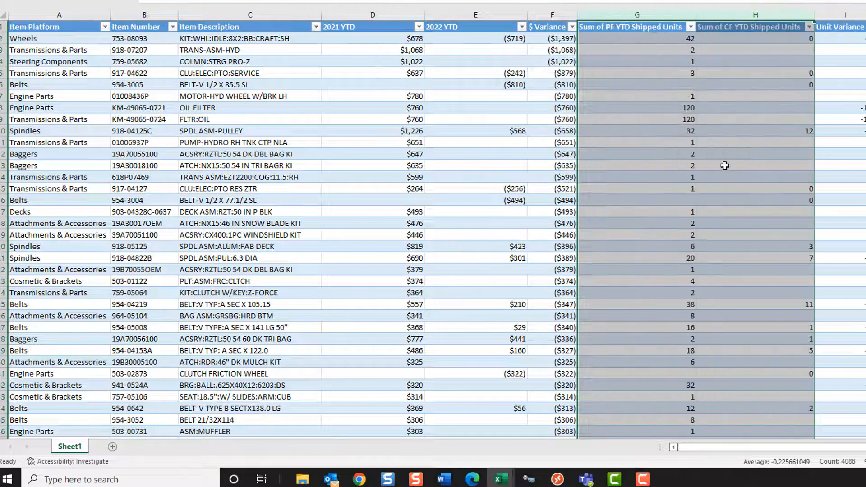
{"action": "left_click", "coordinate": [653, 88]}
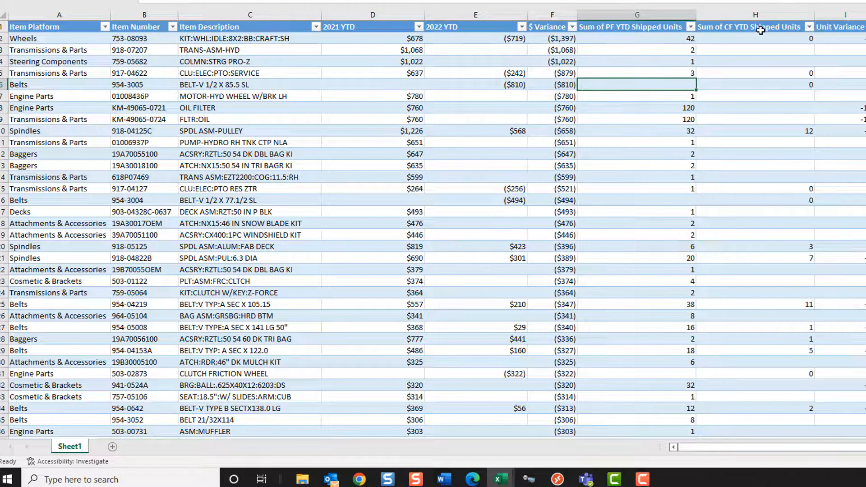
Rename the PF and CF shipped units headers to 2021 YTD Shipped Units and 2022 YTD Shipped Units.
{"action": "left_click", "coordinate": [627, 27]}
{"action": "type", "text": "2021 YTD Sh"}
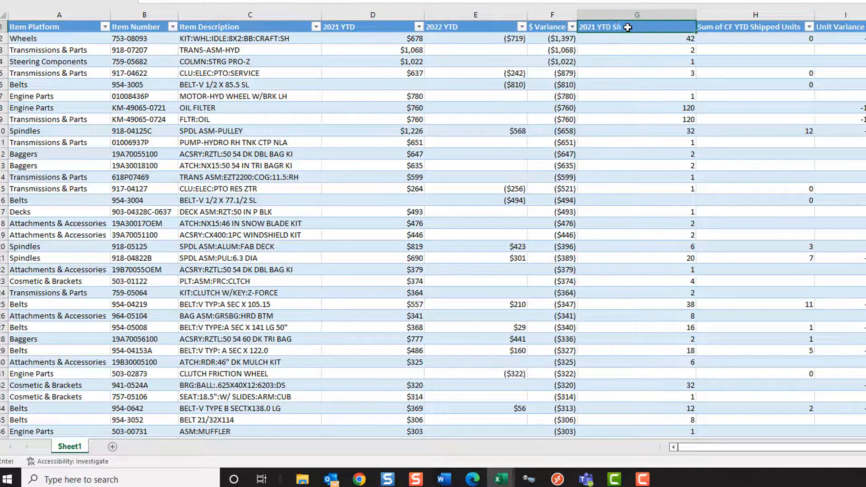
{"action": "type", "text": "ipped Units"}
{"action": "key", "text": "Tab"}
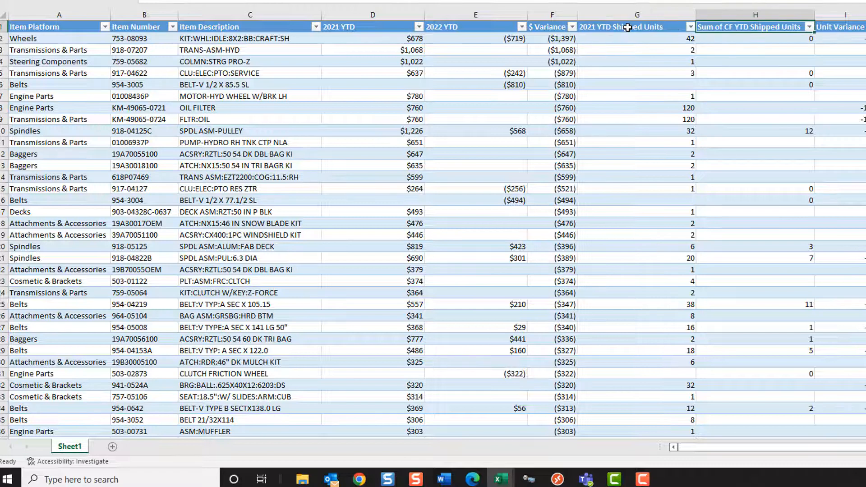
{"action": "type", "text": "2022 YTD Shi"}
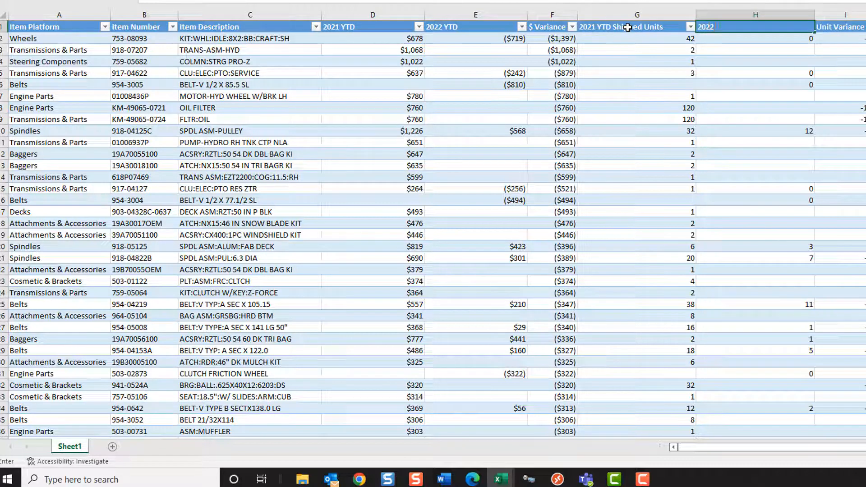
{"action": "type", "text": "pped Units"}
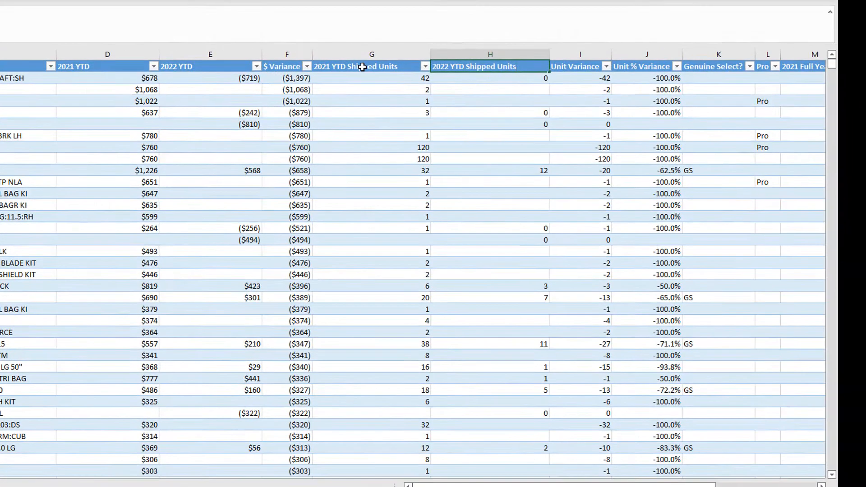
{"action": "left_click", "coordinate": [495, 113]}
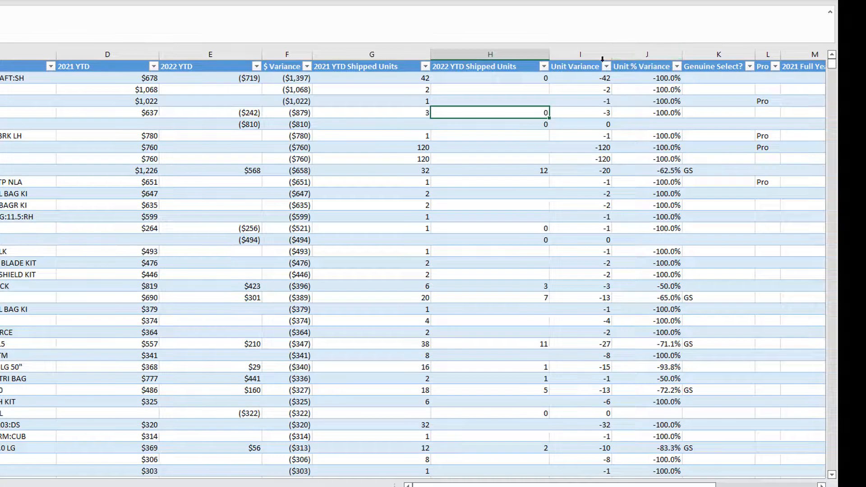
Delete the Unit % Variance column from the table.
{"action": "left_click", "coordinate": [641, 54]}
{"action": "right_click", "coordinate": [651, 51]}
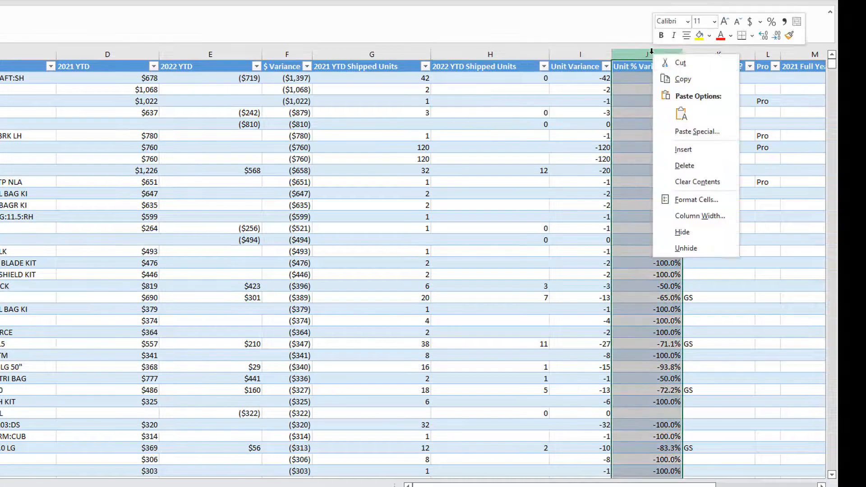
{"action": "left_click", "coordinate": [697, 166]}
Sort the table by 2022 YTD Shipped Units from largest to smallest.
{"action": "left_click_drag", "start_coordinate": [562, 482], "coordinate": [661, 483]}
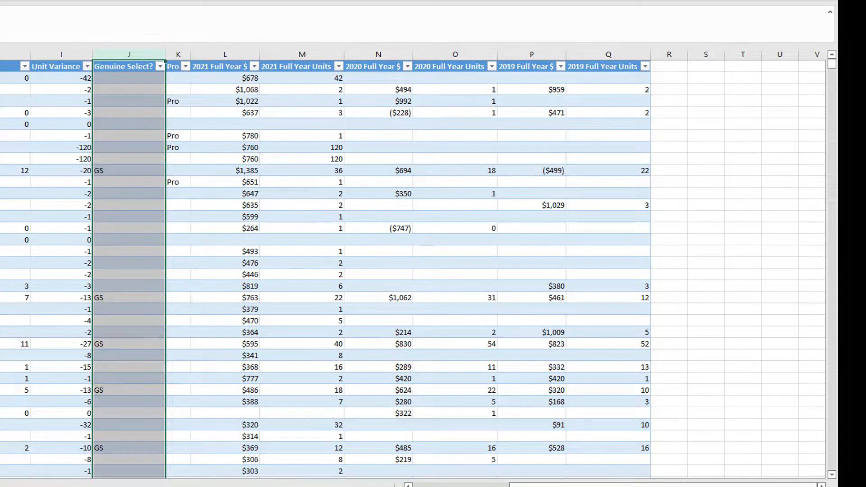
{"action": "left_click_drag", "start_coordinate": [551, 484], "coordinate": [455, 485]}
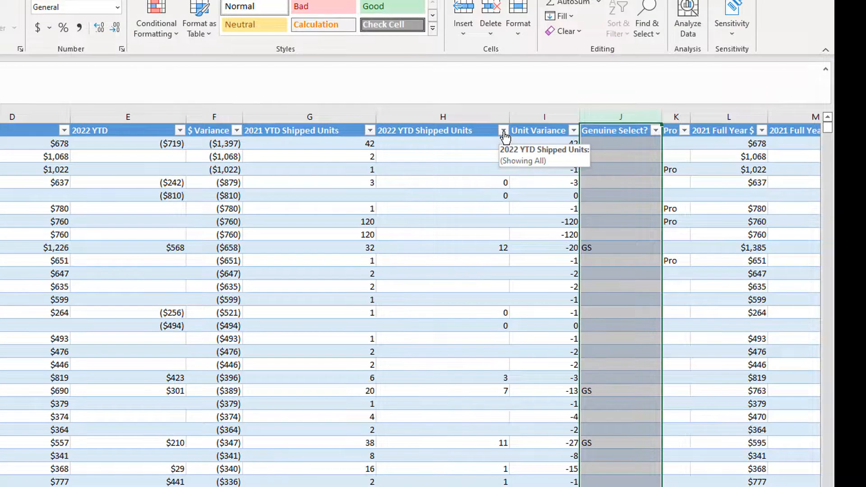
{"action": "left_click", "coordinate": [505, 135]}
{"action": "key", "text": "Escape"}
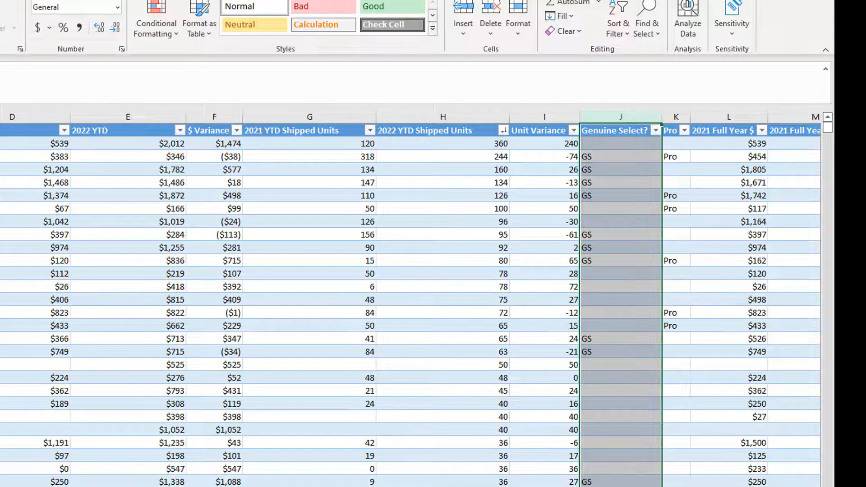
In the filter for 2022 YTD Shipped Units, deselect the values 9 through 14.
{"action": "scroll", "coordinate": [469, 307], "scroll_direction": "right", "scroll_amount": 3}
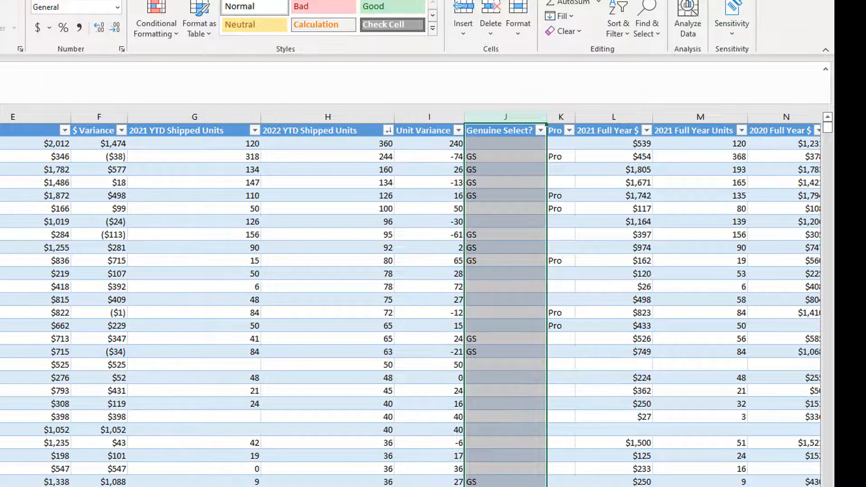
{"action": "scroll", "coordinate": [806, 190], "scroll_direction": "right", "scroll_amount": 9}
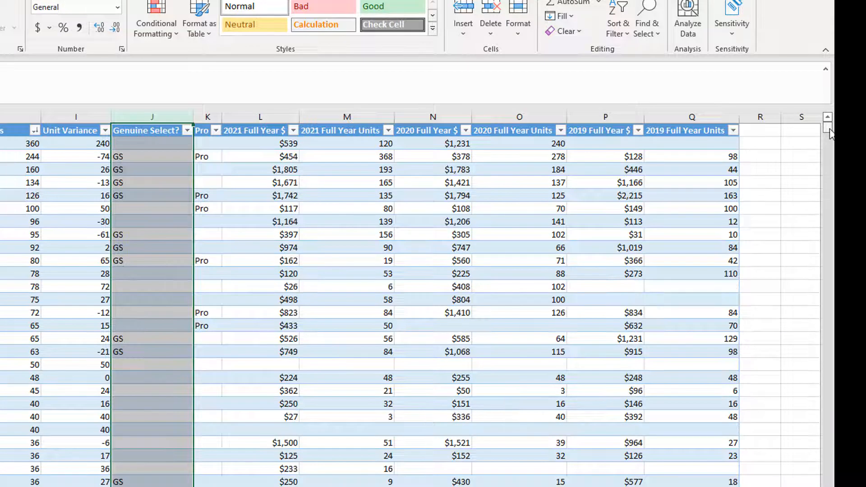
{"action": "left_click_drag", "start_coordinate": [832, 134], "coordinate": [831, 134]}
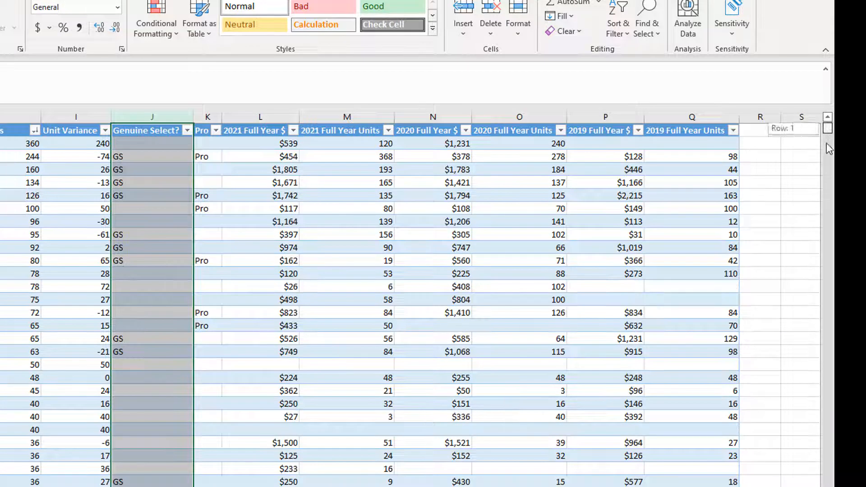
{"action": "left_click_drag", "start_coordinate": [830, 173], "coordinate": [827, 221]}
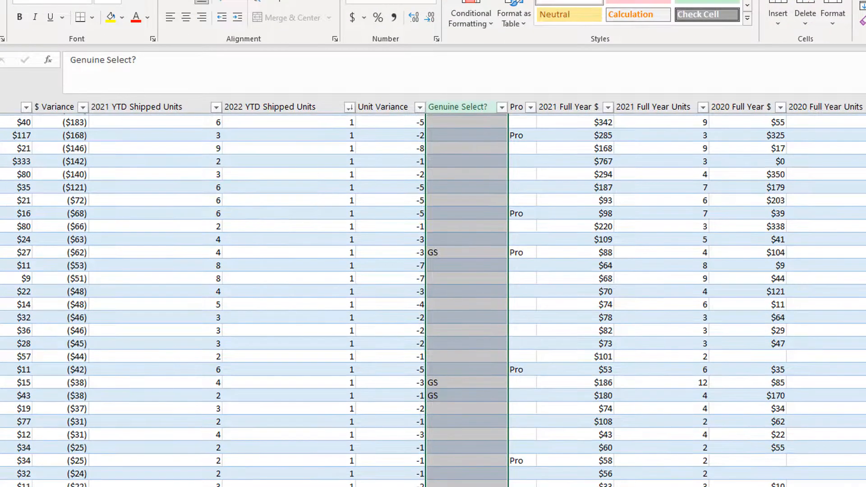
{"action": "left_click_drag", "start_coordinate": [865, 221], "coordinate": [865, 134]}
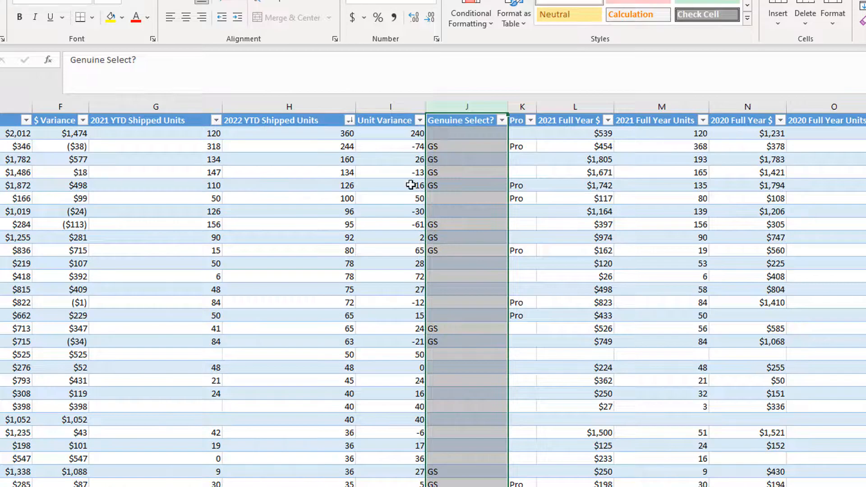
{"action": "left_click", "coordinate": [420, 121]}
{"action": "left_click", "coordinate": [420, 120]}
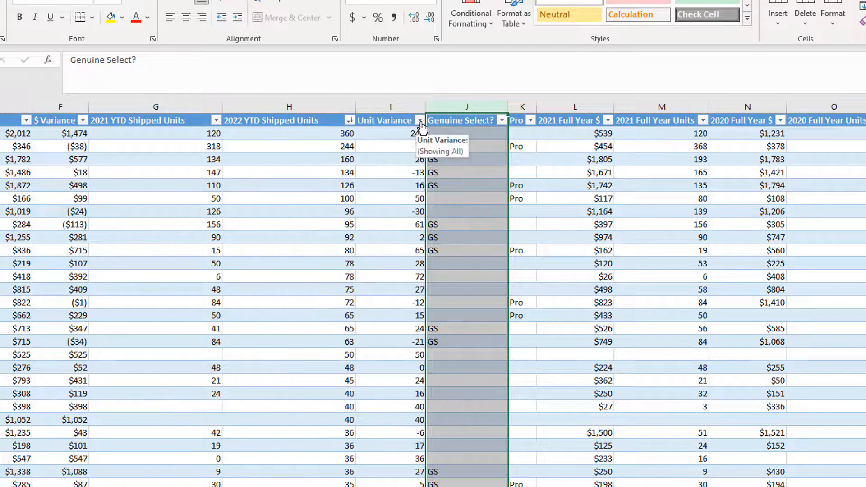
{"action": "left_click", "coordinate": [349, 121]}
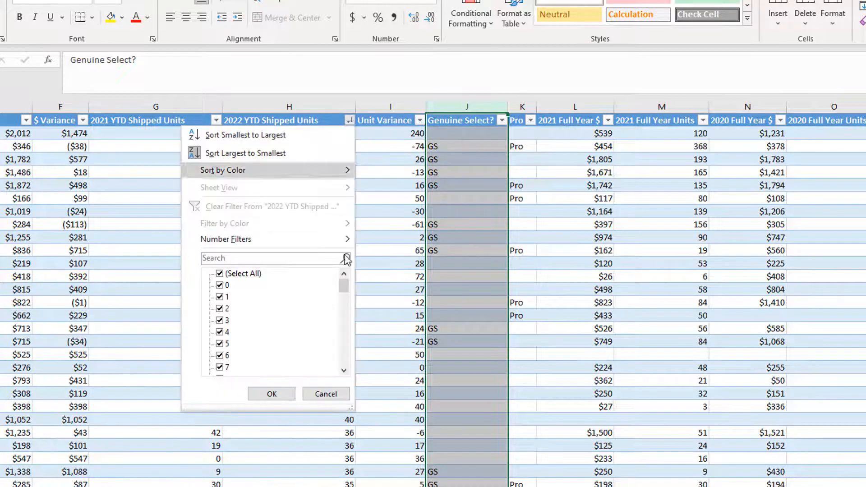
{"action": "left_click_drag", "start_coordinate": [343, 282], "coordinate": [343, 299]}
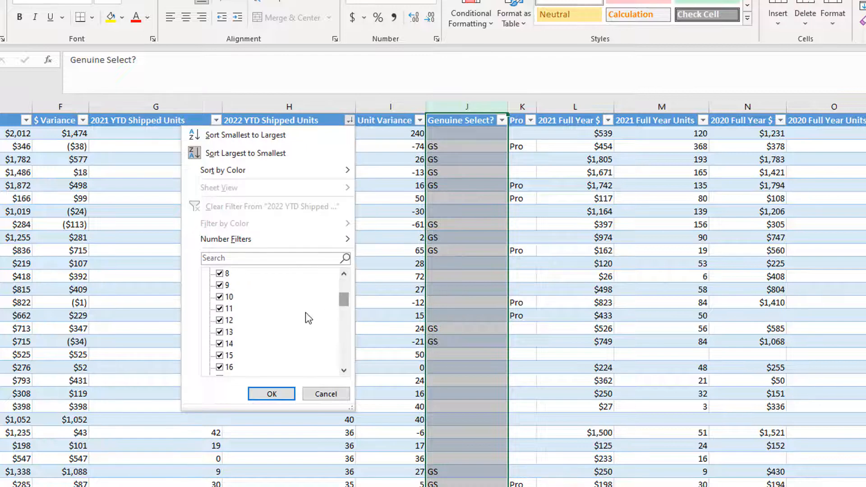
{"action": "left_click", "coordinate": [220, 344]}
{"action": "left_click", "coordinate": [220, 332]}
{"action": "left_click", "coordinate": [220, 320]}
{"action": "left_click", "coordinate": [220, 308]}
{"action": "left_click", "coordinate": [220, 297]}
{"action": "left_click", "coordinate": [220, 285]}
Deselect the values 0 through 8 in the same 2022 YTD Shipped Units filter as well and apply it.
{"action": "left_click_drag", "start_coordinate": [344, 298], "coordinate": [346, 259]}
{"action": "left_click", "coordinate": [219, 286]}
{"action": "left_click", "coordinate": [219, 297]}
{"action": "left_click", "coordinate": [220, 309]}
{"action": "left_click", "coordinate": [219, 320]}
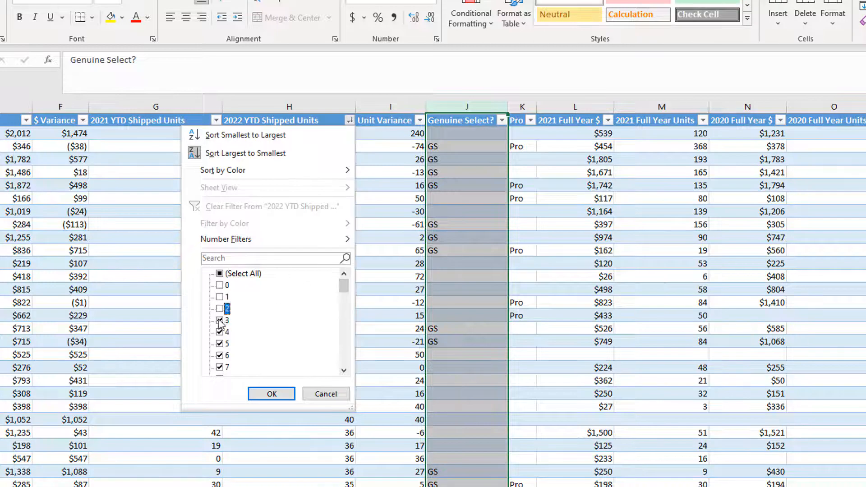
{"action": "left_click", "coordinate": [219, 332]}
{"action": "left_click", "coordinate": [220, 344]}
{"action": "left_click", "coordinate": [220, 355]}
{"action": "left_click", "coordinate": [220, 368]}
{"action": "left_click", "coordinate": [344, 371]}
{"action": "left_click", "coordinate": [344, 371]}
{"action": "left_click", "coordinate": [344, 371]}
{"action": "left_click", "coordinate": [344, 370]}
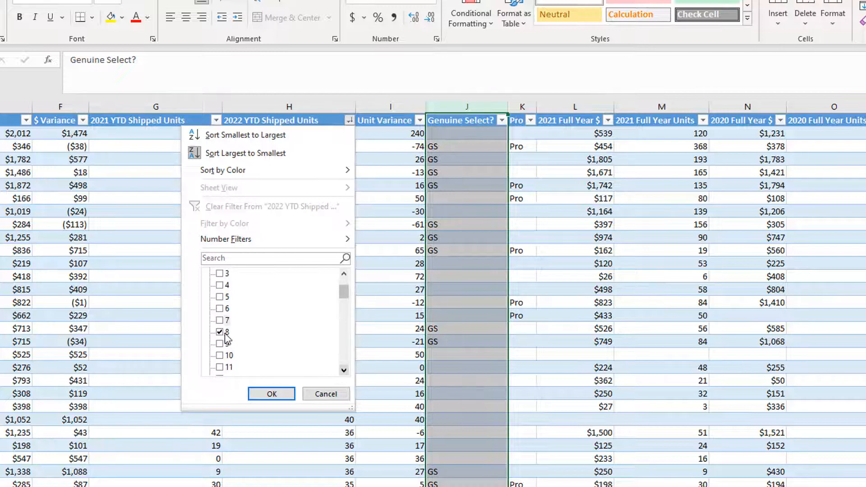
{"action": "left_click", "coordinate": [271, 393]}
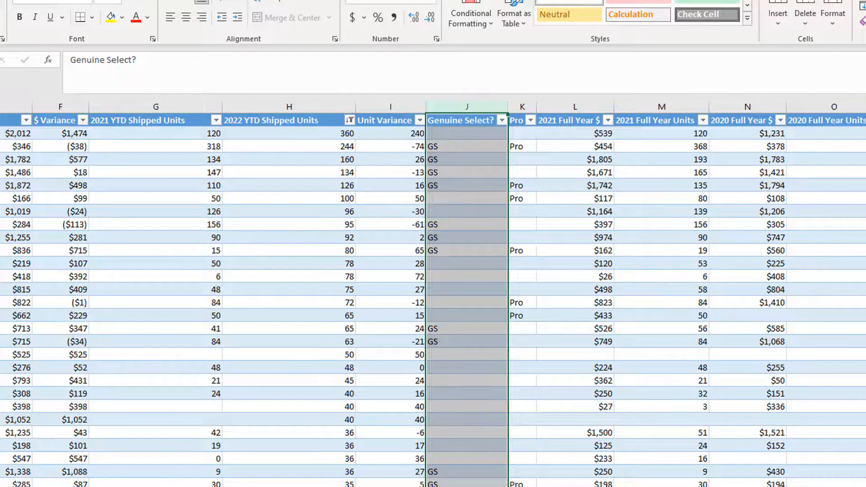
Add a new table column headed Average directly after 2019 Full Year Units.
{"action": "scroll", "coordinate": [644, 252], "scroll_direction": "left", "scroll_amount": 4}
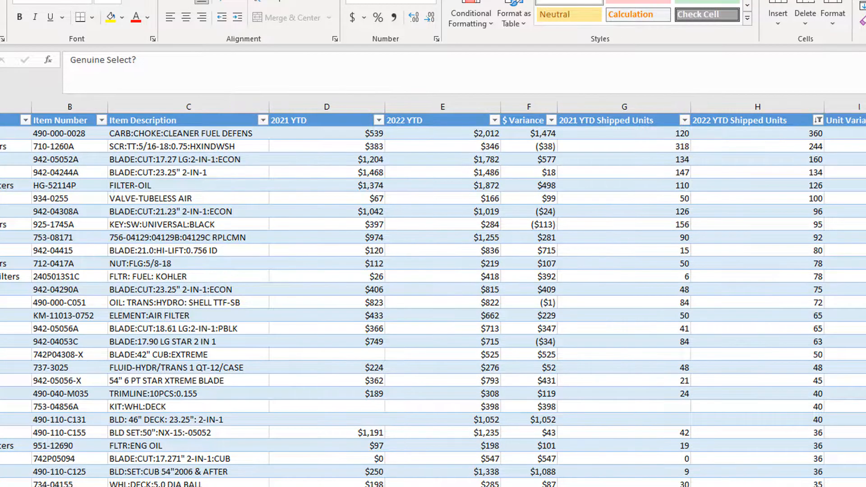
{"action": "scroll", "coordinate": [433, 293], "scroll_direction": "right", "scroll_amount": 6}
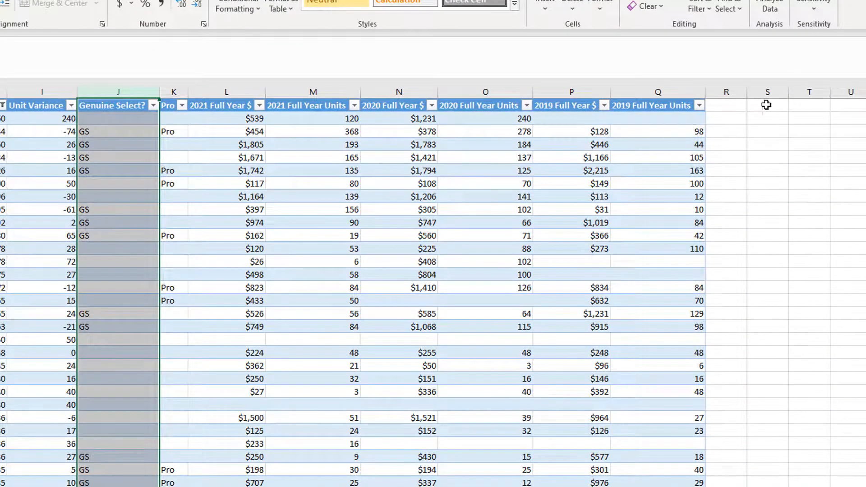
{"action": "left_click", "coordinate": [736, 107]}
{"action": "type", "text": "A"}
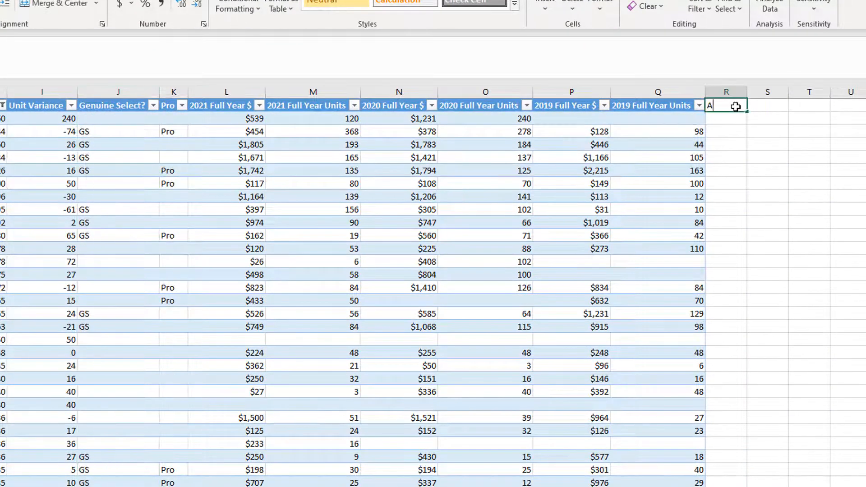
{"action": "type", "text": "verage"}
{"action": "key", "text": "Return"}
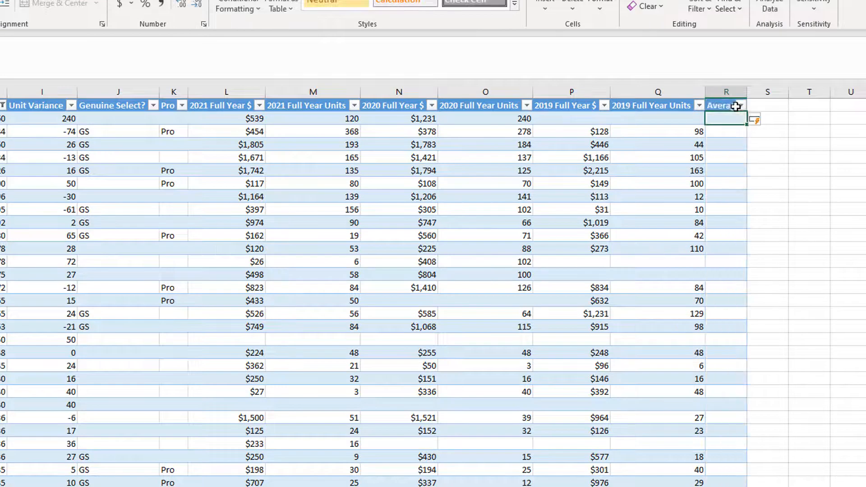
Insert a column before Average and name its header Total 3 year.
{"action": "left_click", "coordinate": [778, 156]}
{"action": "left_click", "coordinate": [730, 119]}
{"action": "left_click", "coordinate": [480, 118]}
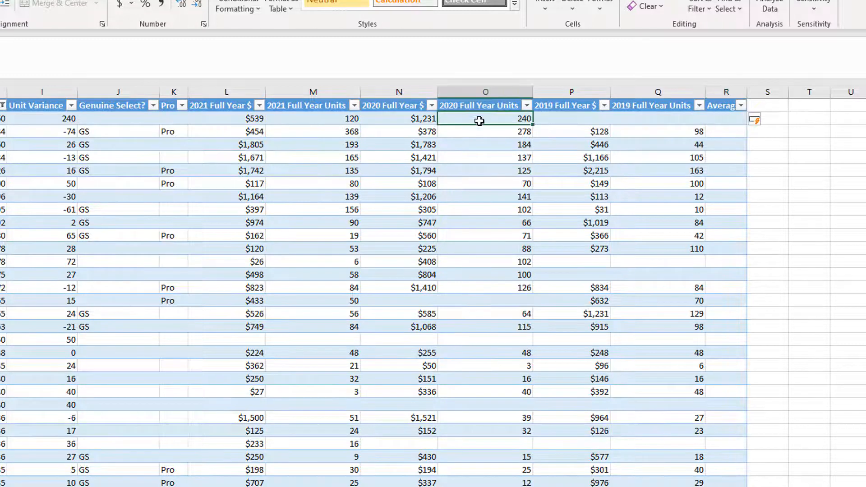
{"action": "left_click", "coordinate": [289, 120]}
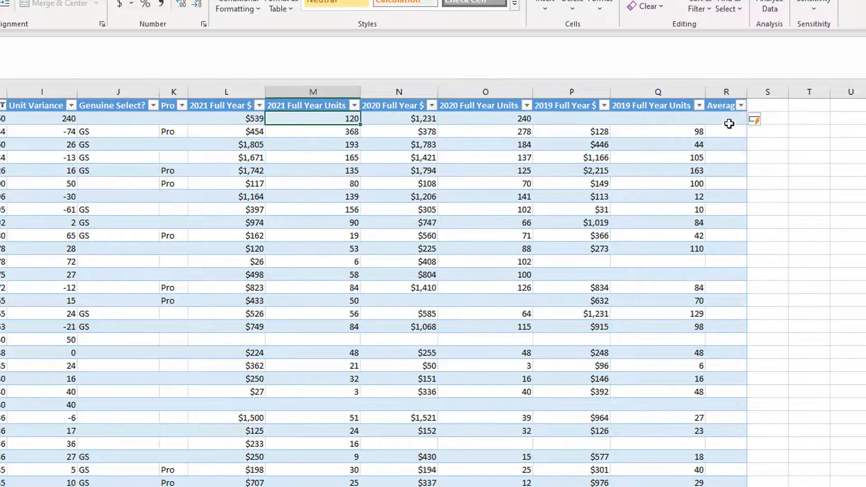
{"action": "right_click", "coordinate": [727, 92]}
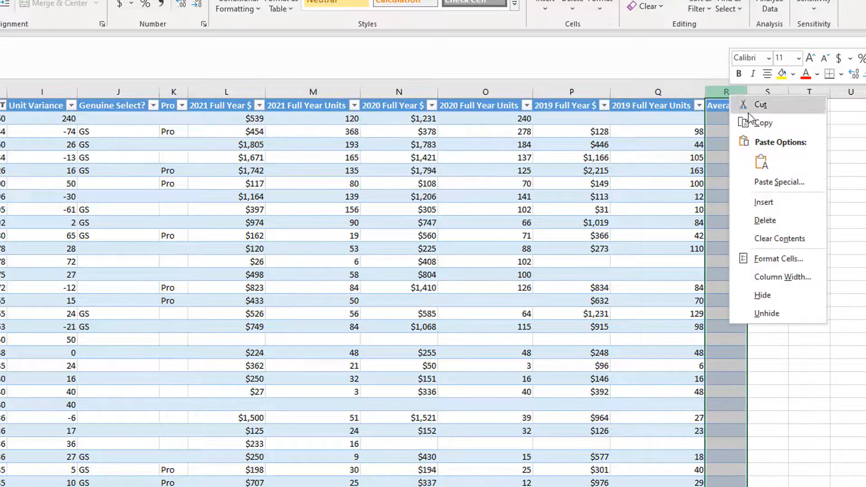
{"action": "left_click", "coordinate": [776, 201]}
{"action": "left_click", "coordinate": [746, 106]}
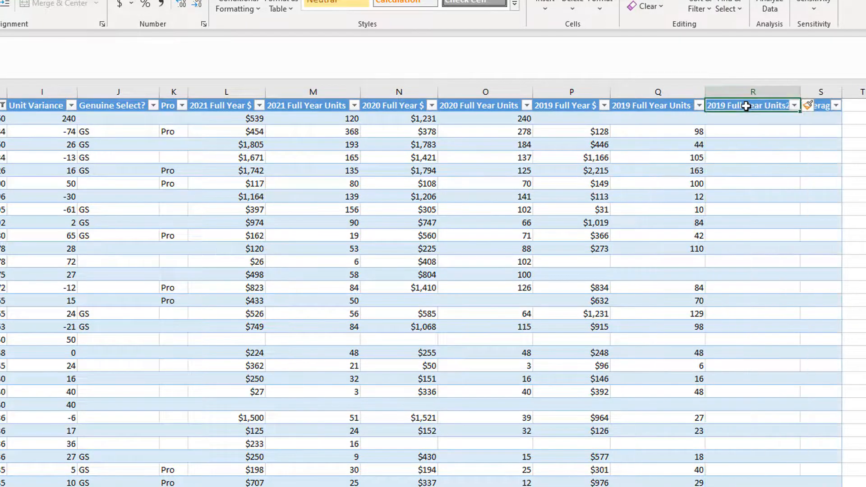
{"action": "type", "text": "Total"}
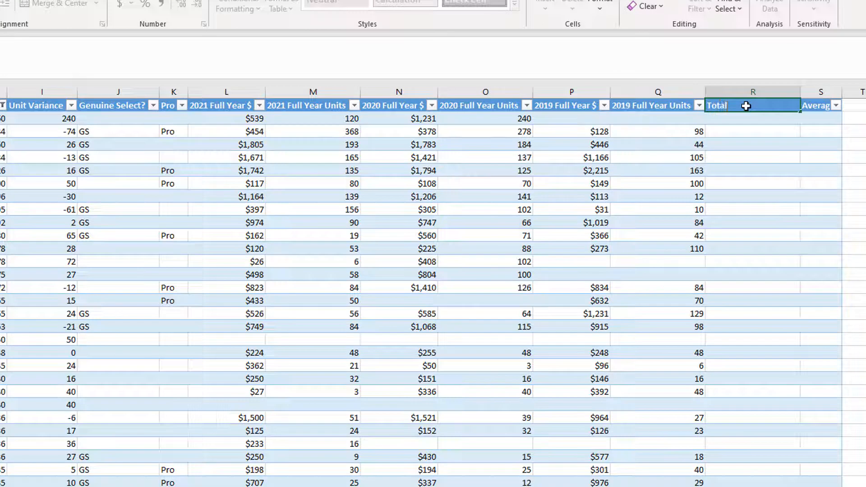
{"action": "type", "text": " 3 year"}
Fill the Total 3 year column with a formula adding the 2019, 2020 and 2021 Full Year Units.
{"action": "left_click", "coordinate": [754, 117]}
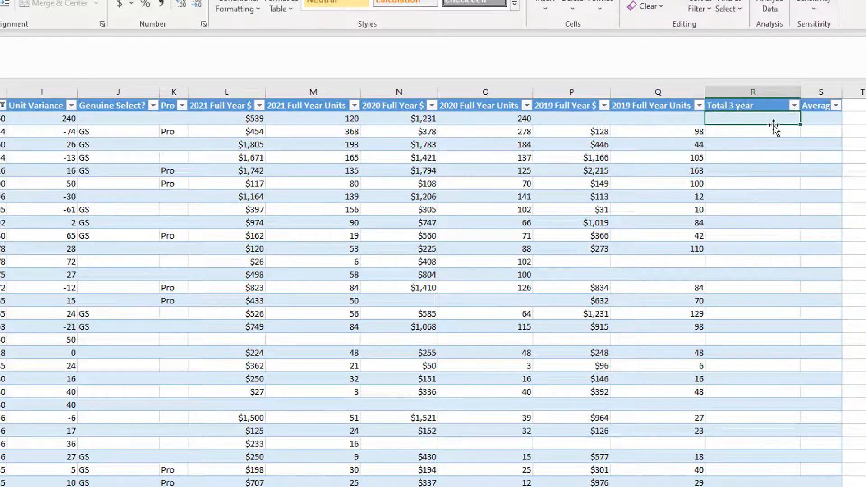
{"action": "type", "text": "="}
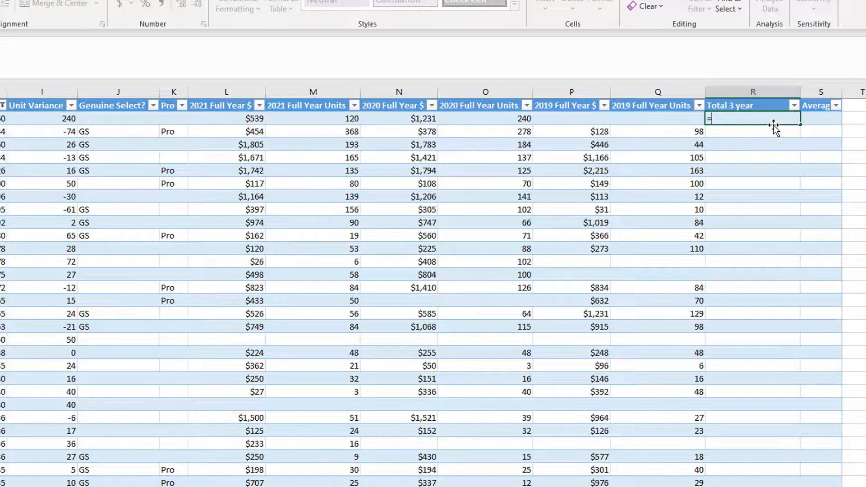
{"action": "left_click", "coordinate": [671, 119]}
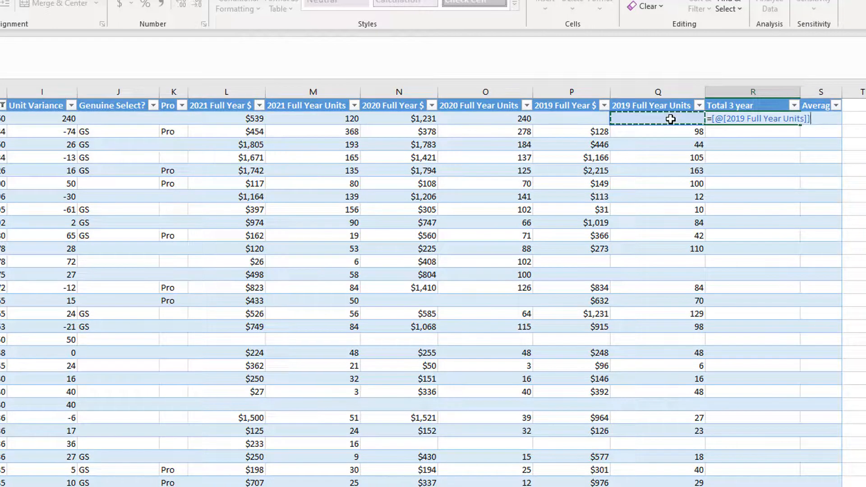
{"action": "type", "text": "+"}
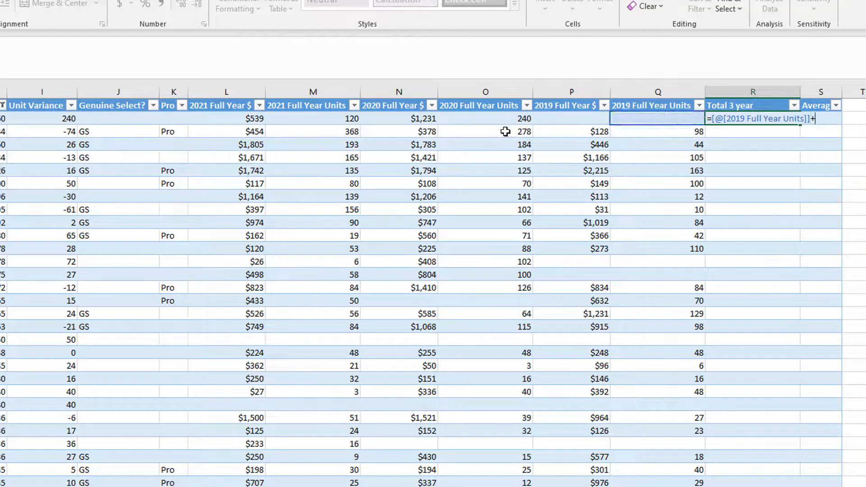
{"action": "left_click", "coordinate": [486, 118]}
{"action": "type", "text": "+"}
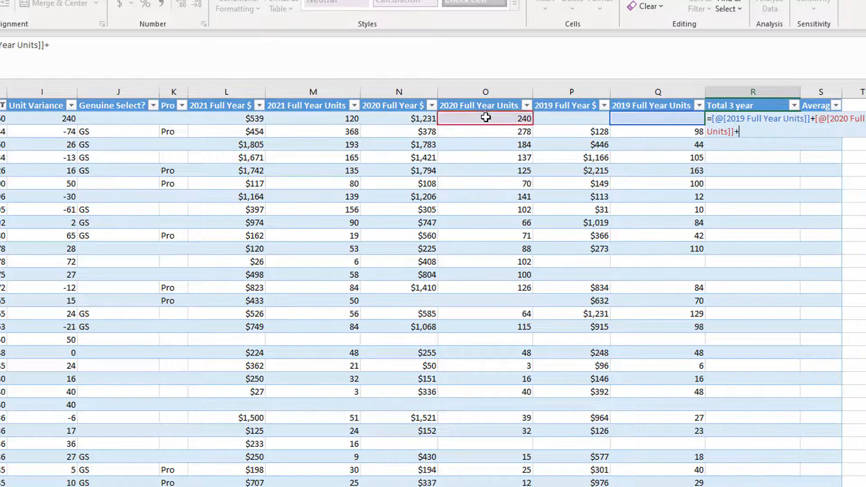
{"action": "left_click", "coordinate": [305, 118]}
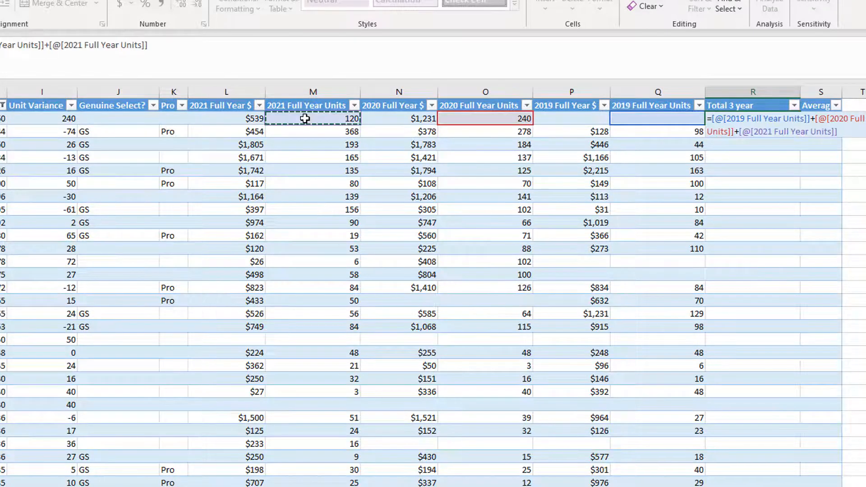
{"action": "key", "text": "Return"}
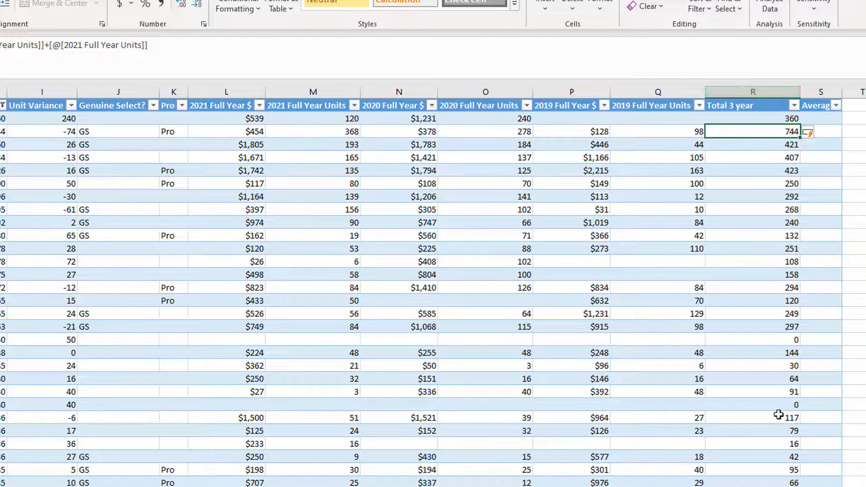
Fill the Average column with a formula that divides Total 3 year by 3.
{"action": "left_click", "coordinate": [835, 119]}
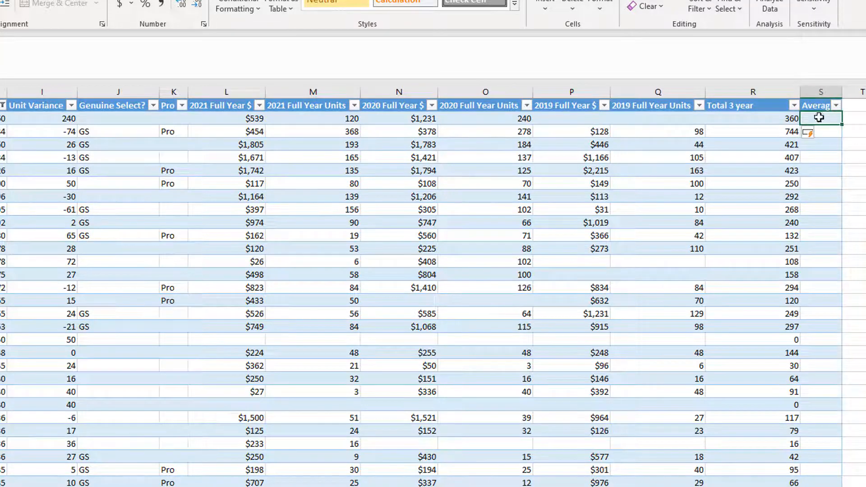
{"action": "type", "text": "=[@[Total 3 year"}
{"action": "left_click", "coordinate": [781, 118]}
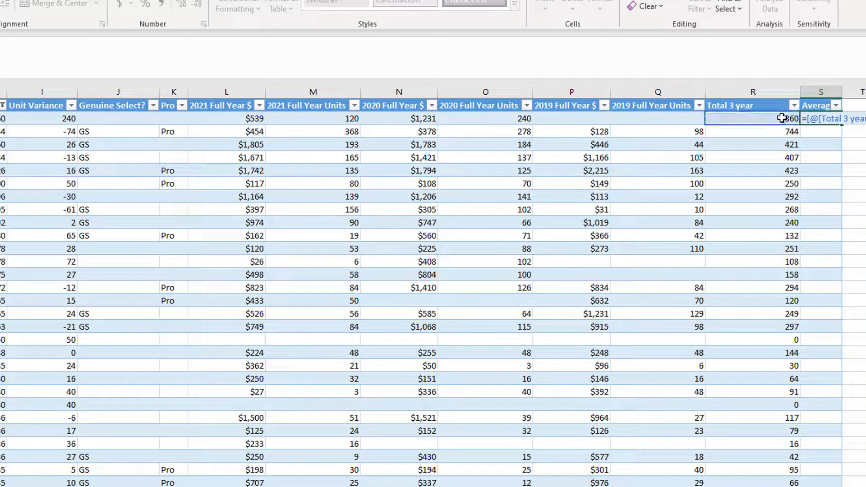
{"action": "key", "text": "Return"}
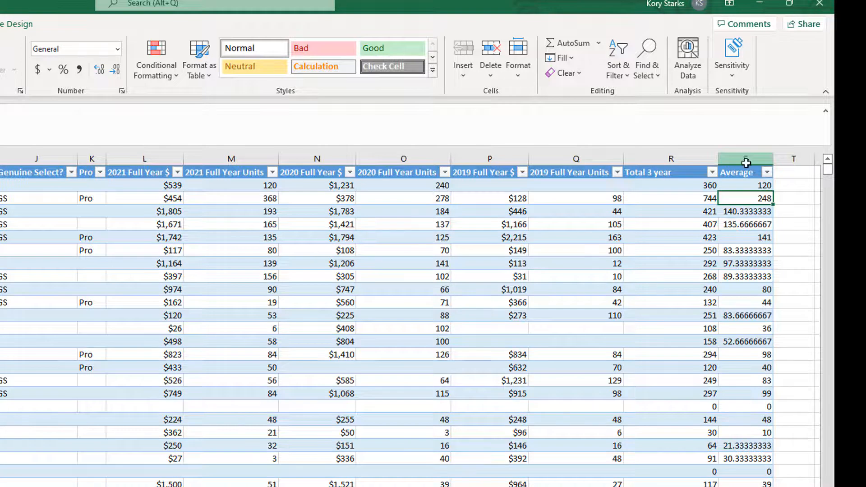
{"action": "left_click", "coordinate": [746, 160]}
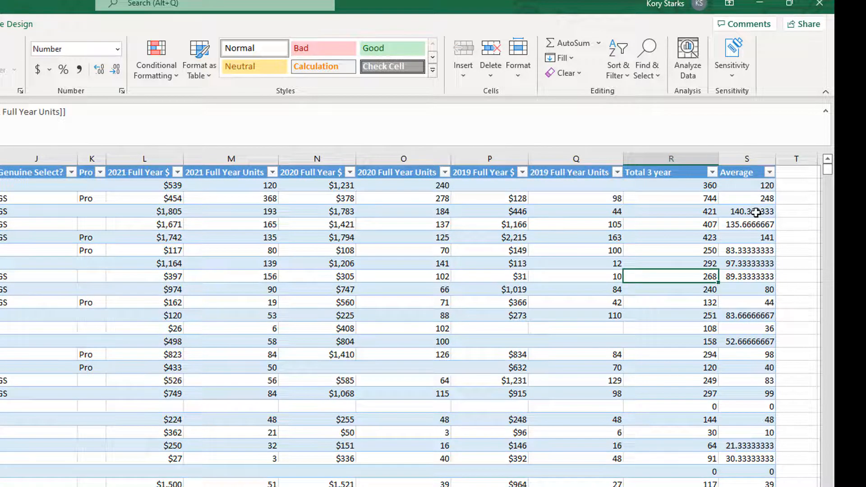
Format the Average value in the third data row with no decimal places and fill it down the column.
{"action": "left_click", "coordinate": [756, 212]}
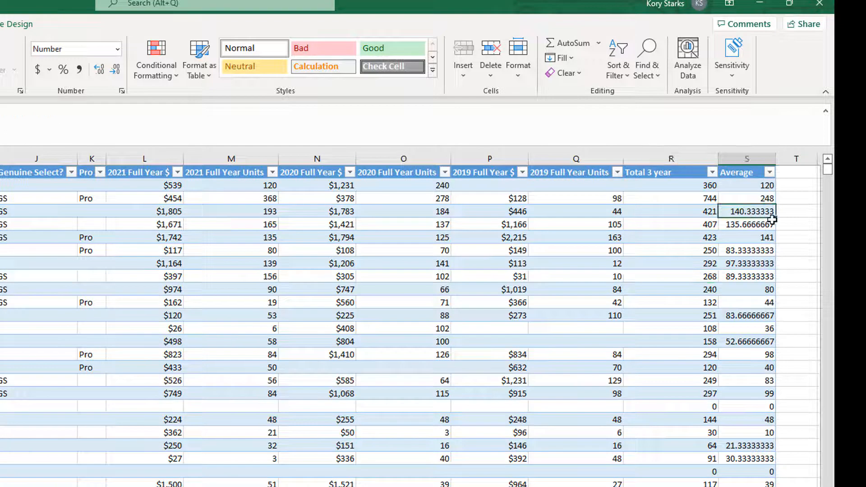
{"action": "left_click", "coordinate": [97, 70]}
{"action": "left_click", "coordinate": [97, 71]}
{"action": "left_click", "coordinate": [113, 70]}
{"action": "left_click", "coordinate": [112, 69]}
{"action": "left_click", "coordinate": [112, 69]}
{"action": "left_click", "coordinate": [113, 68]}
{"action": "left_click", "coordinate": [112, 69]}
{"action": "left_click", "coordinate": [112, 69]}
{"action": "left_click", "coordinate": [113, 69]}
{"action": "left_click", "coordinate": [112, 69]}
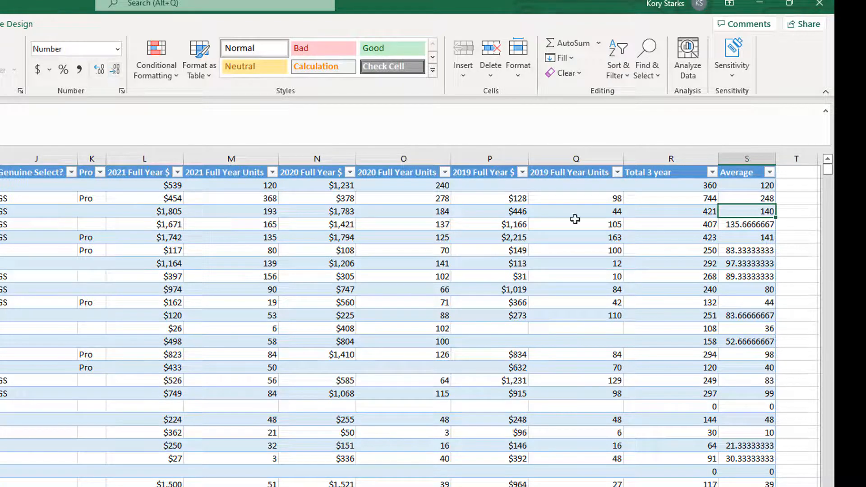
{"action": "double_click", "coordinate": [774, 216]}
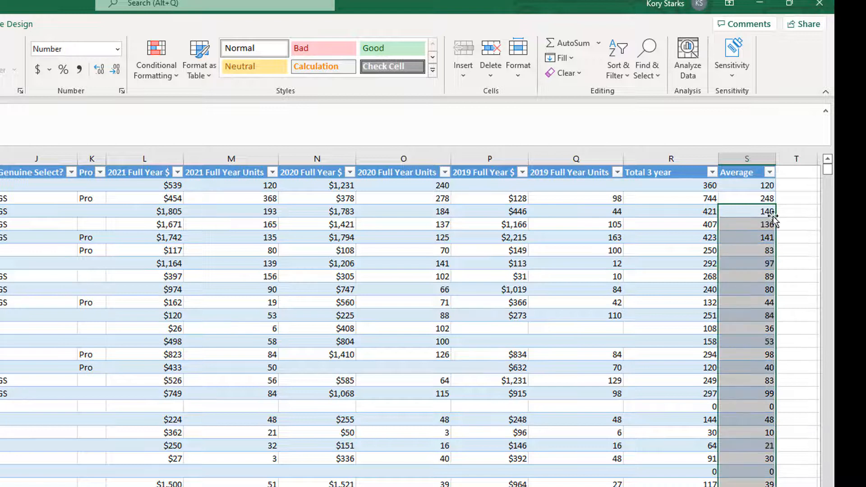
{"action": "left_click", "coordinate": [811, 396]}
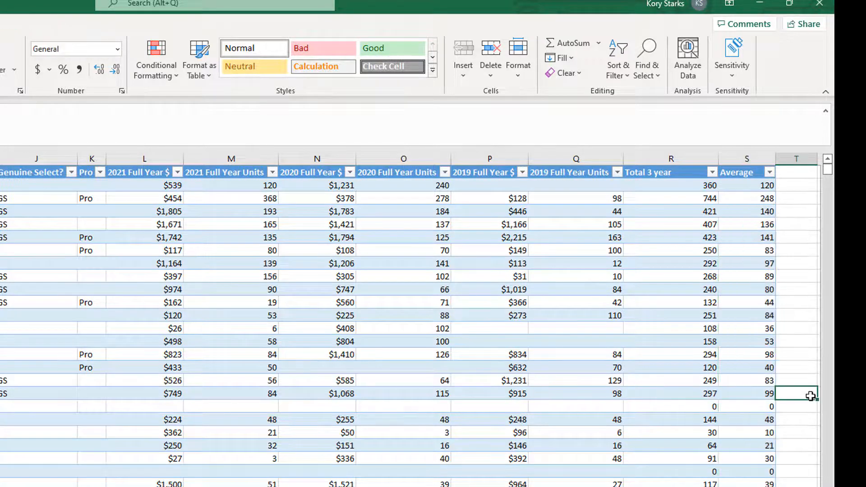
Sort the table by Average from largest to smallest and select the whole Average column.
{"action": "left_click", "coordinate": [769, 172]}
{"action": "left_click", "coordinate": [680, 206]}
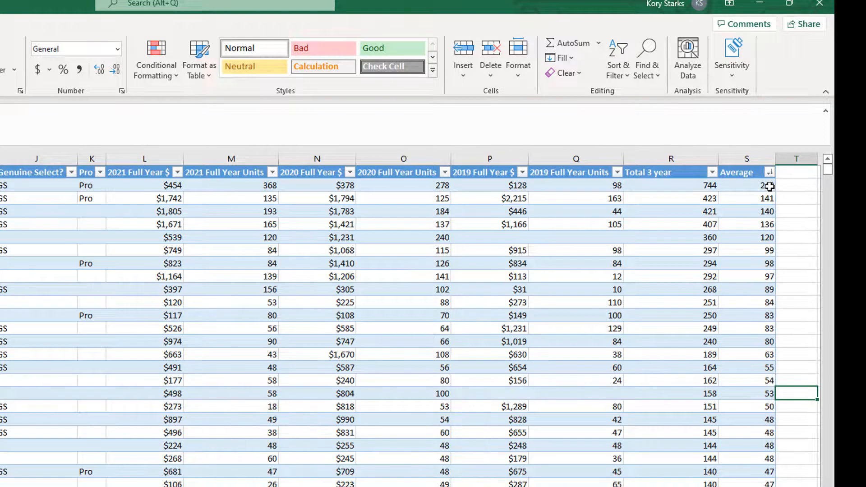
{"action": "left_click", "coordinate": [769, 187]}
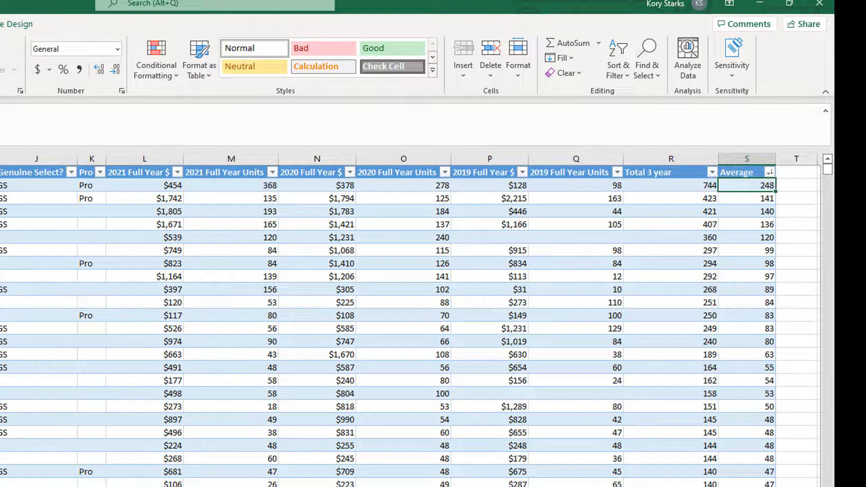
{"action": "left_click", "coordinate": [753, 158]}
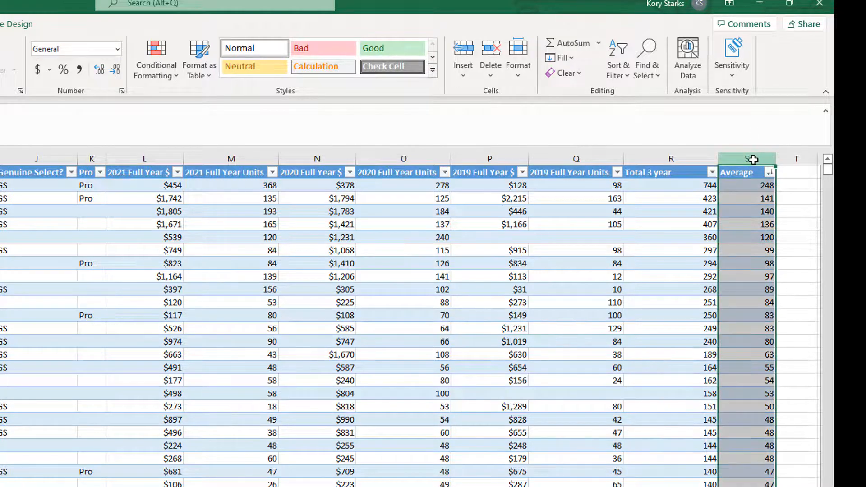
{"action": "mouse_move", "coordinate": [828, 170]}
{"action": "left_mouse_down"}
{"action": "mouse_move", "coordinate": [825, 279]}
{"action": "mouse_move", "coordinate": [829, 166]}
{"action": "left_mouse_up"}
Exclude the values 22 through 29 in the Average column's filter.
{"action": "left_click", "coordinate": [768, 172]}
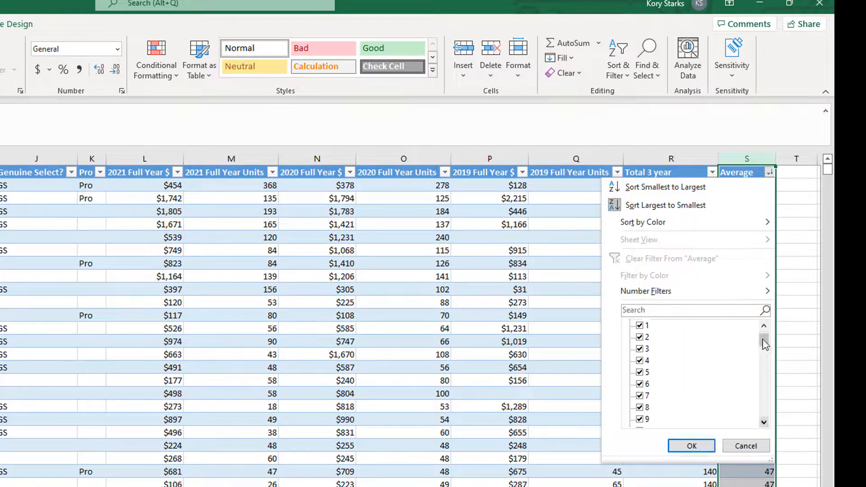
{"action": "left_click_drag", "start_coordinate": [767, 342], "coordinate": [770, 369]}
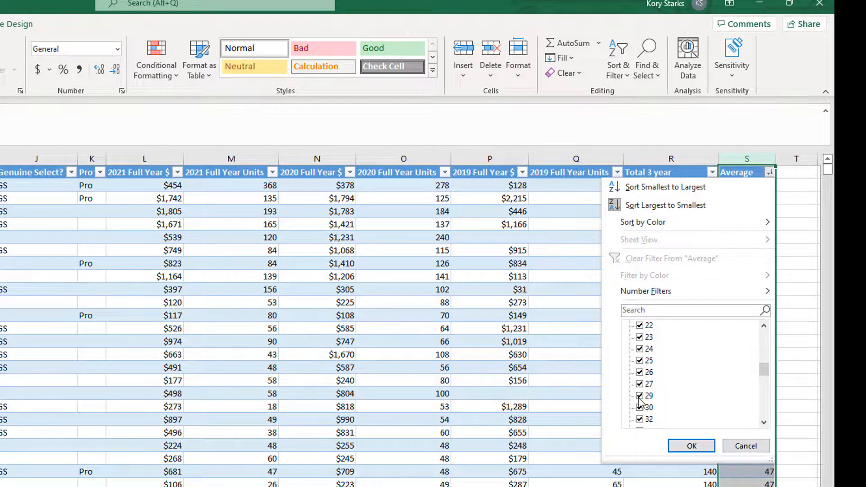
{"action": "left_click", "coordinate": [640, 396]}
{"action": "left_click", "coordinate": [640, 384]}
{"action": "left_click", "coordinate": [641, 372]}
{"action": "left_click", "coordinate": [639, 361]}
{"action": "left_click", "coordinate": [640, 348]}
{"action": "left_click", "coordinate": [639, 337]}
{"action": "left_click", "coordinate": [639, 326]}
{"action": "left_click", "coordinate": [640, 348]}
Exclude the values 0 through 7 in the Average column's filter.
{"action": "left_click_drag", "start_coordinate": [763, 369], "coordinate": [747, 306]}
{"action": "left_click_drag", "start_coordinate": [767, 374], "coordinate": [715, 341]}
{"action": "left_click", "coordinate": [639, 337]}
{"action": "left_click", "coordinate": [639, 348]}
{"action": "left_click", "coordinate": [640, 361]}
{"action": "left_click", "coordinate": [639, 372]}
{"action": "left_click", "coordinate": [639, 383]}
{"action": "left_click", "coordinate": [639, 395]}
{"action": "left_click", "coordinate": [639, 407]}
{"action": "left_click", "coordinate": [640, 419]}
Exclude the values 8 through 14 in the Average column's filter.
{"action": "left_click", "coordinate": [766, 424]}
{"action": "left_click", "coordinate": [765, 423]}
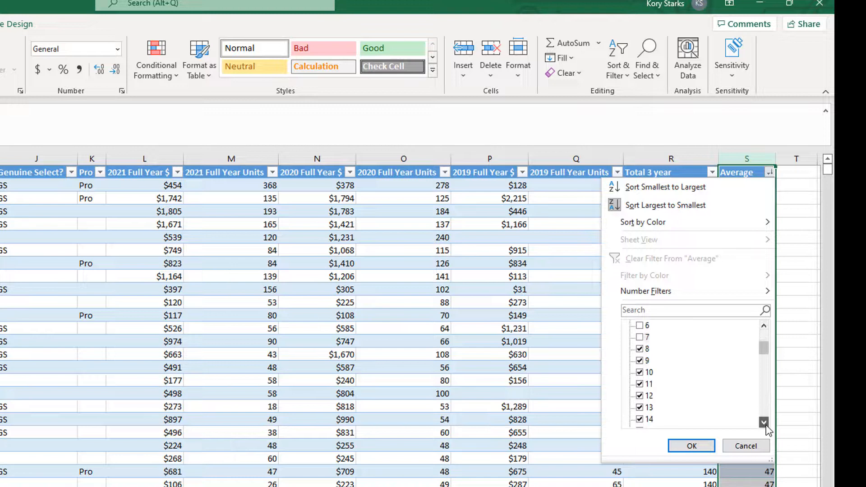
{"action": "left_click", "coordinate": [640, 349]}
{"action": "left_click", "coordinate": [641, 361]}
{"action": "left_click", "coordinate": [641, 372]}
{"action": "left_click", "coordinate": [640, 384]}
{"action": "left_click", "coordinate": [641, 396]}
{"action": "left_click", "coordinate": [640, 407]}
{"action": "left_click", "coordinate": [641, 419]}
Exclude the values 15 through 21 in the Average column's filter, apply it and check the remaining rows.
{"action": "left_click", "coordinate": [763, 422]}
{"action": "left_click", "coordinate": [763, 423]}
{"action": "left_click", "coordinate": [763, 423]}
{"action": "left_click", "coordinate": [639, 349]}
{"action": "left_click", "coordinate": [639, 361]}
{"action": "left_click", "coordinate": [640, 373]}
{"action": "left_click", "coordinate": [639, 385]}
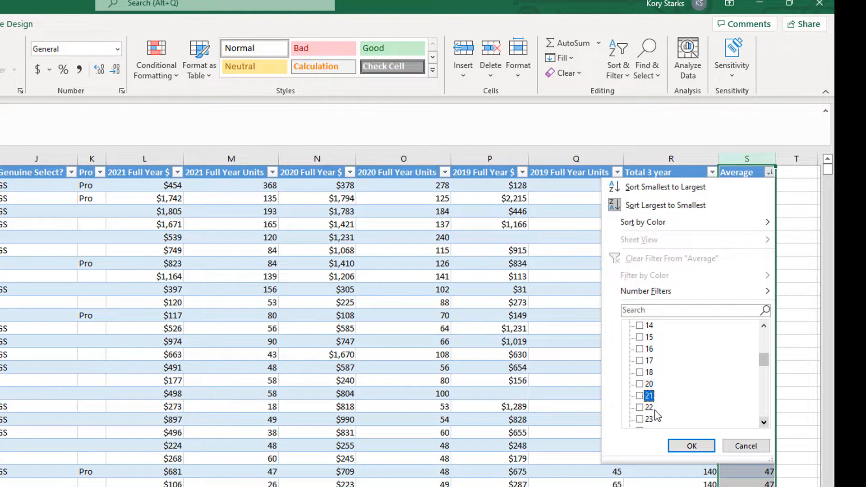
{"action": "left_click", "coordinate": [697, 446]}
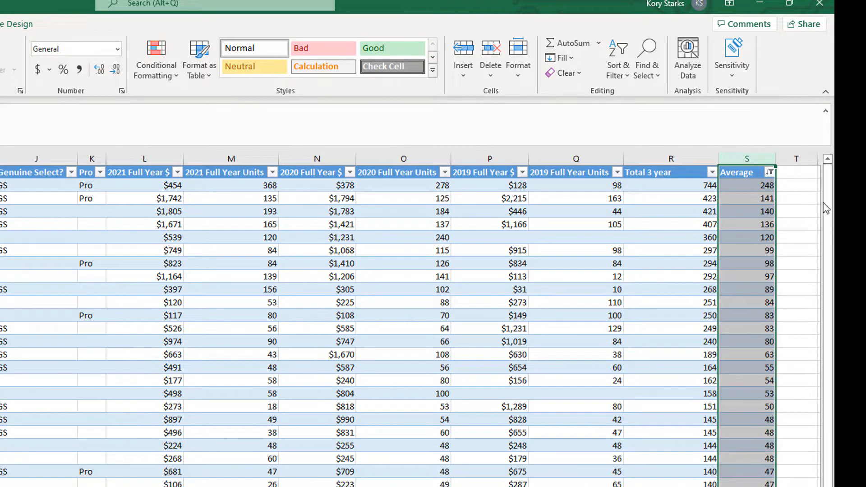
{"action": "left_click_drag", "start_coordinate": [829, 201], "coordinate": [828, 204]}
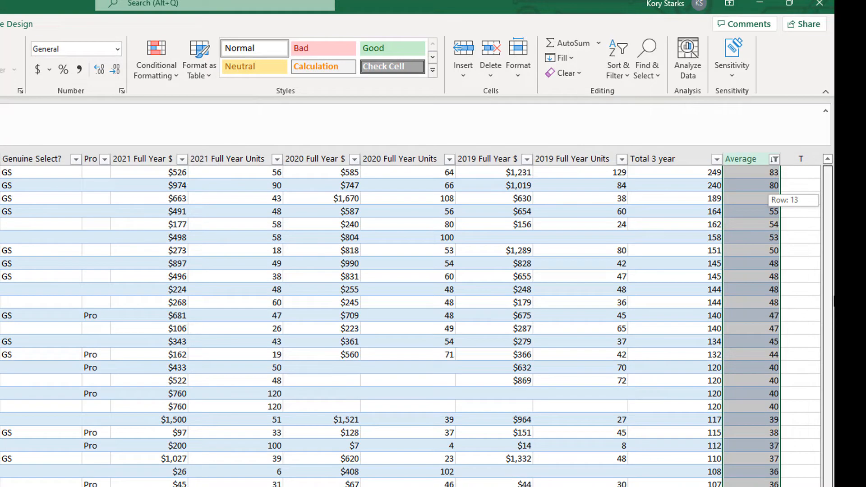
{"action": "left_click_drag", "start_coordinate": [834, 301], "coordinate": [834, 303]}
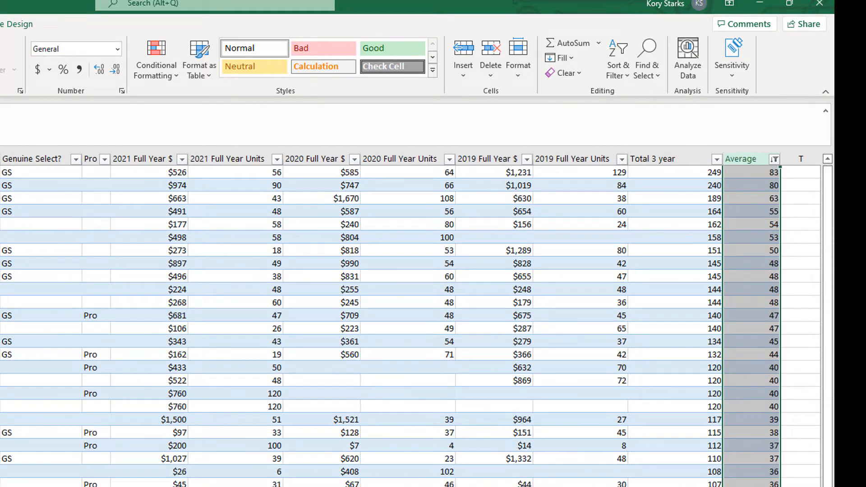
{"action": "left_click", "coordinate": [793, 352]}
{"action": "left_click_drag", "start_coordinate": [827, 383], "coordinate": [821, 239]}
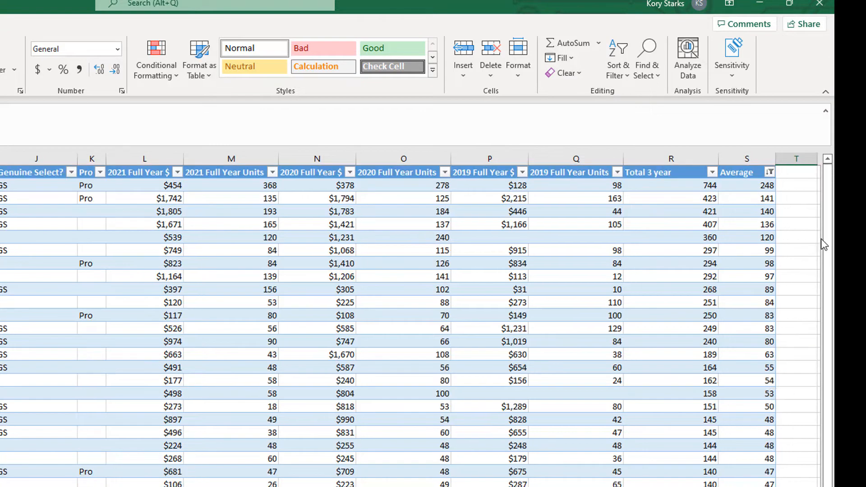